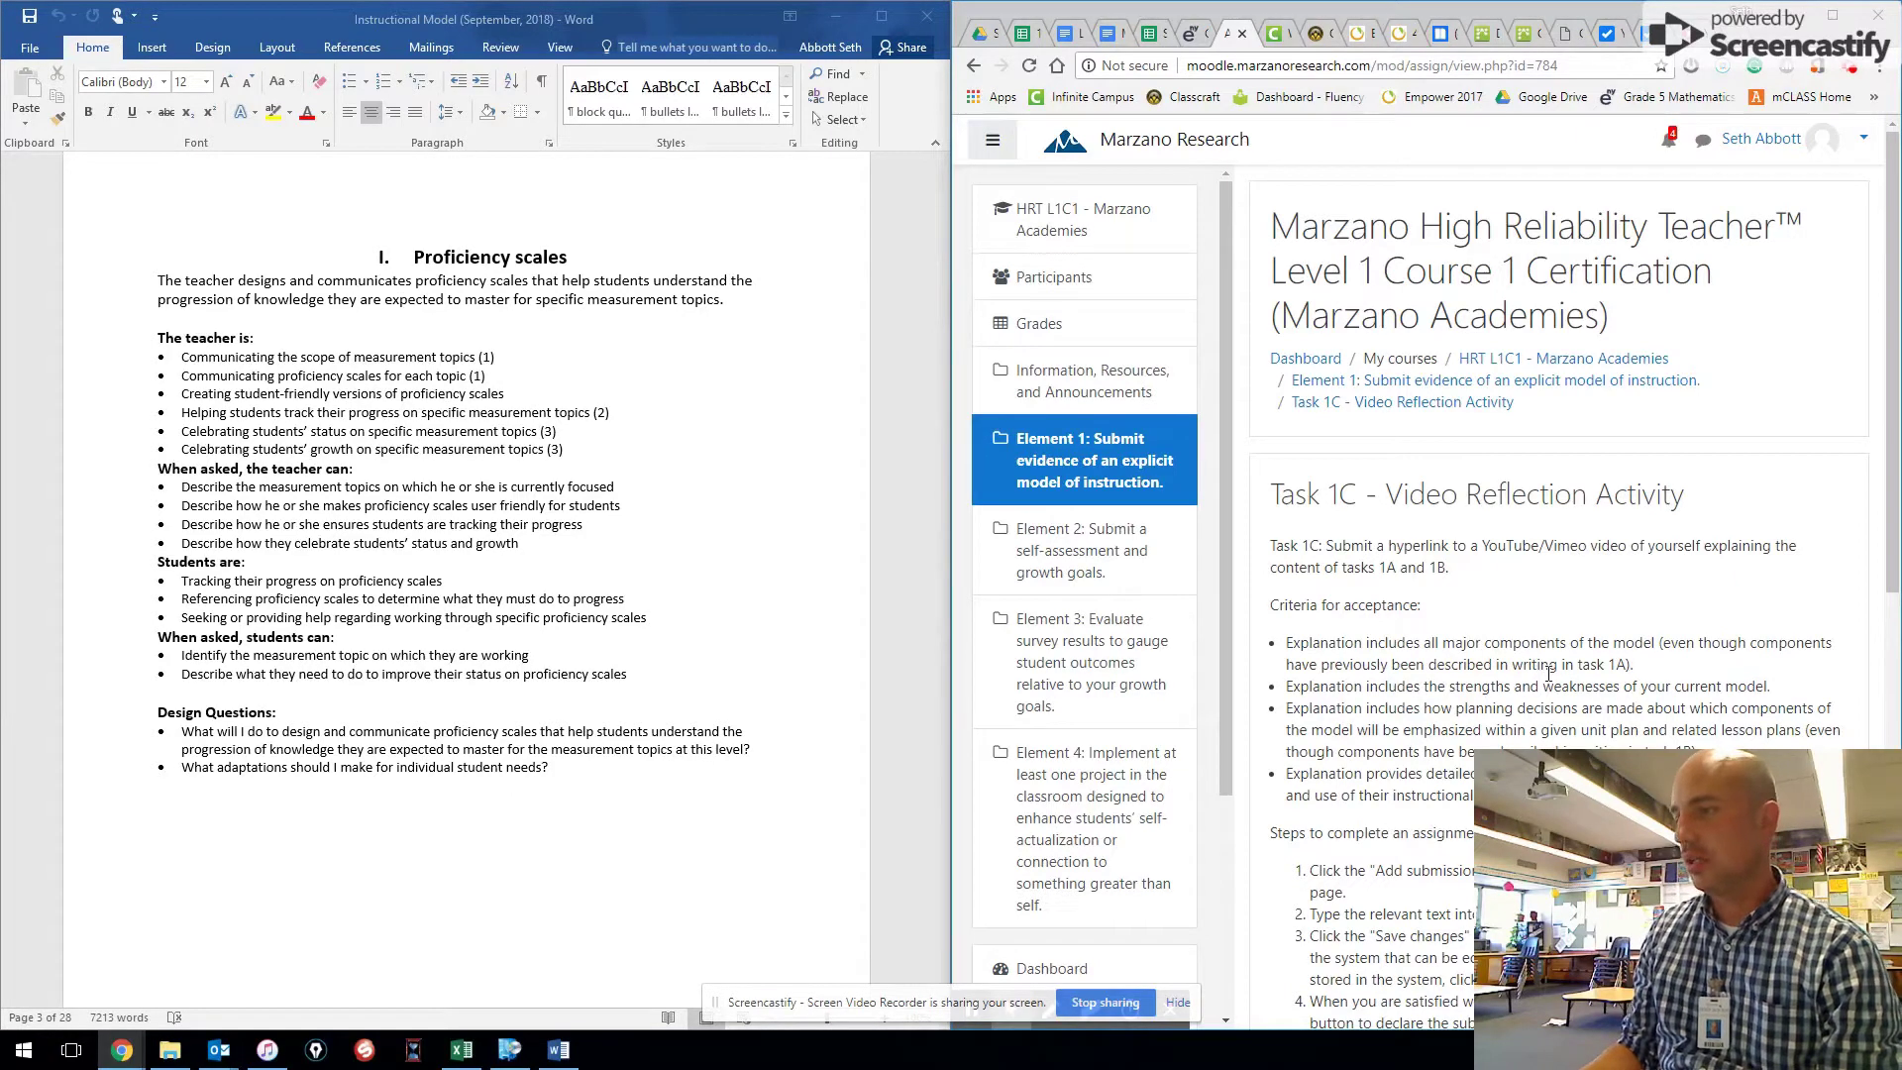
Scroll the Word document to section II, Assessment and Feedback, with its teacher and student behaviours.
scroll(1548, 672, down, 3)
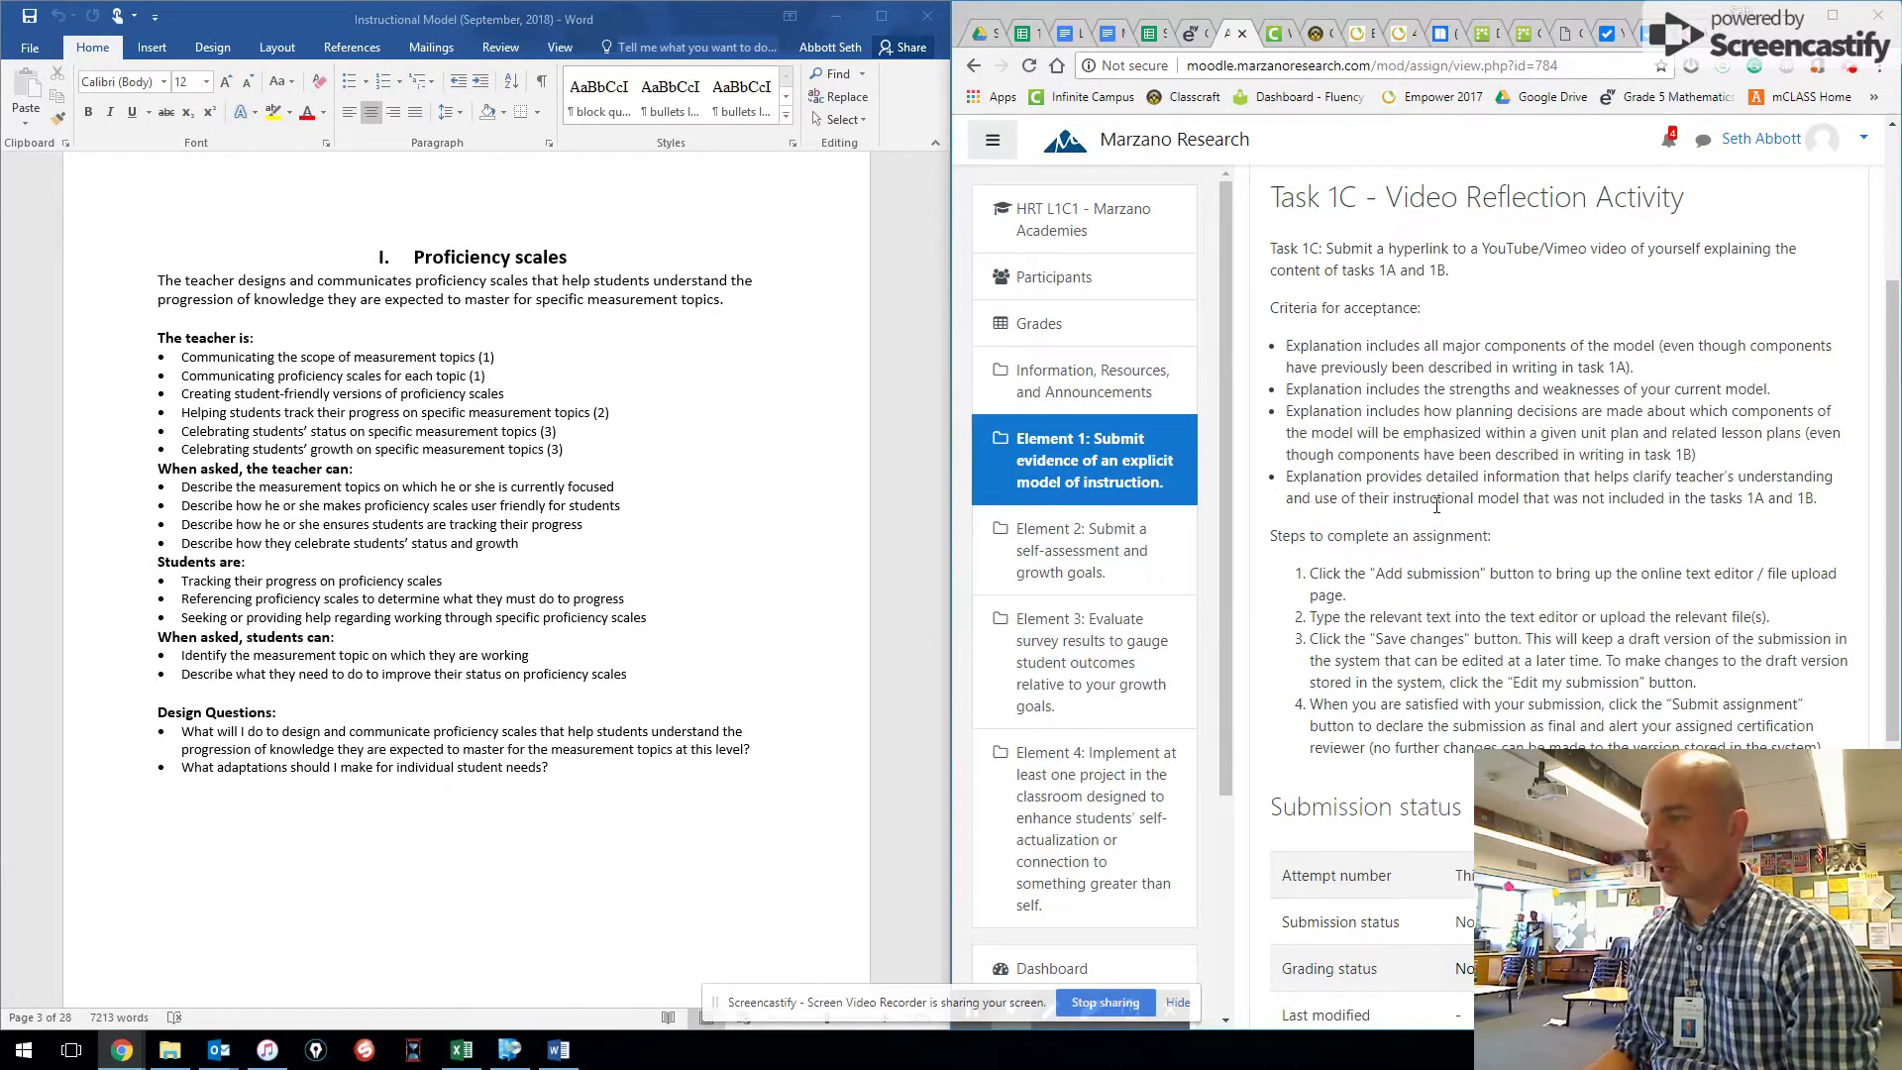
scroll(1444, 525, down, 4)
scroll(1444, 525, down, 2)
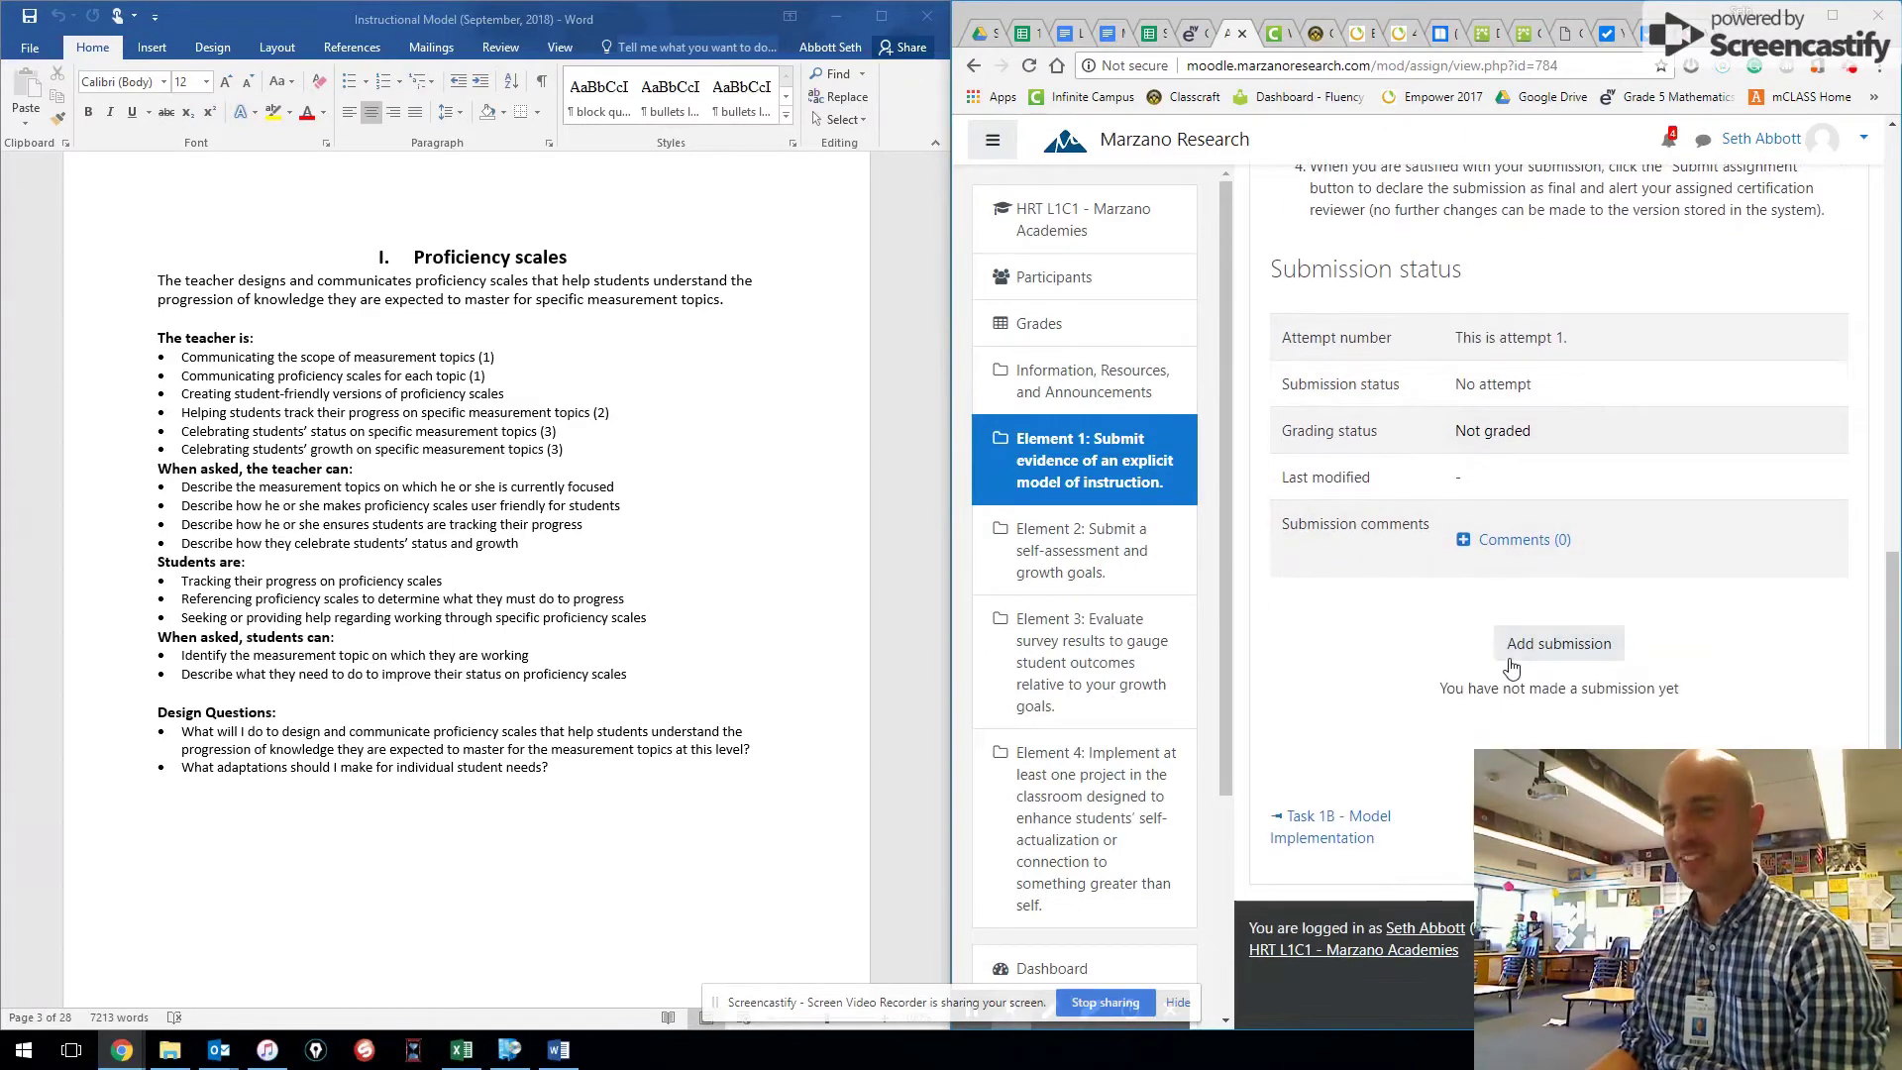
scroll(1532, 677, up, 5)
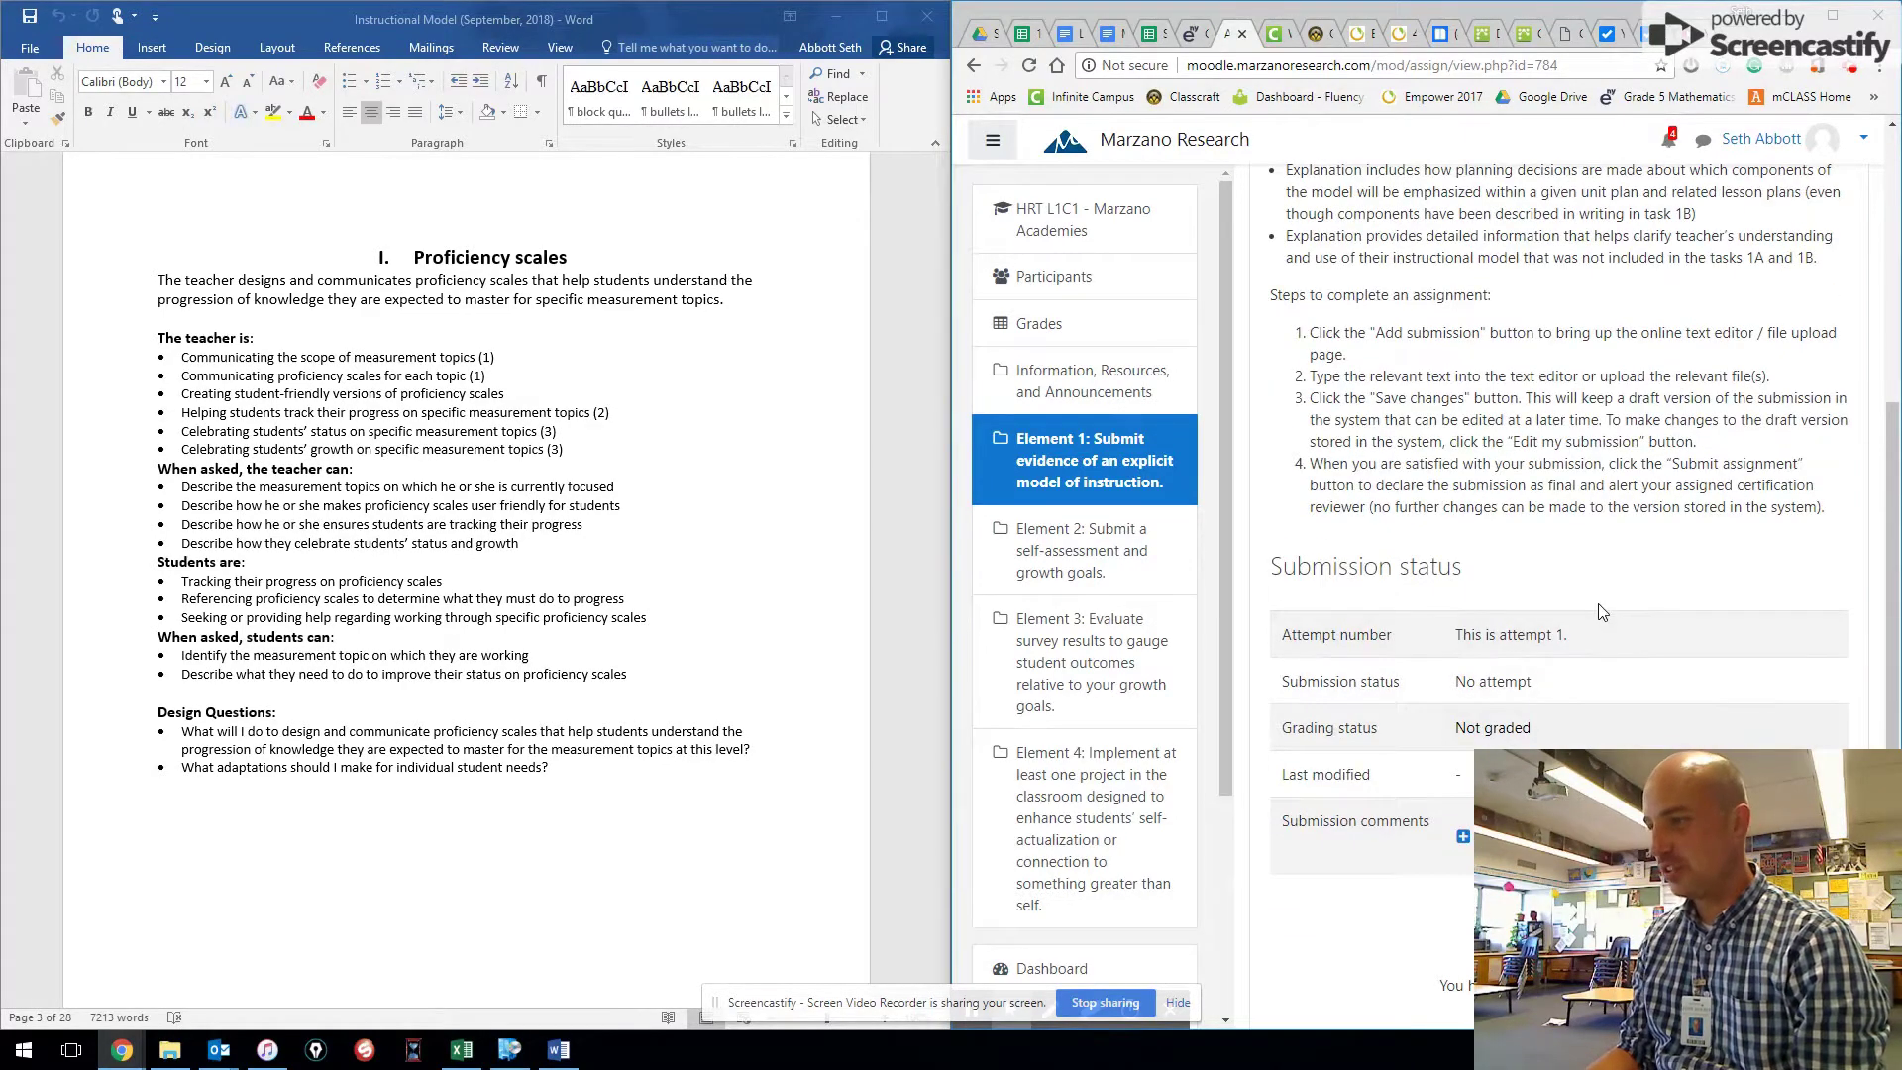
scroll(1602, 611, up, 1)
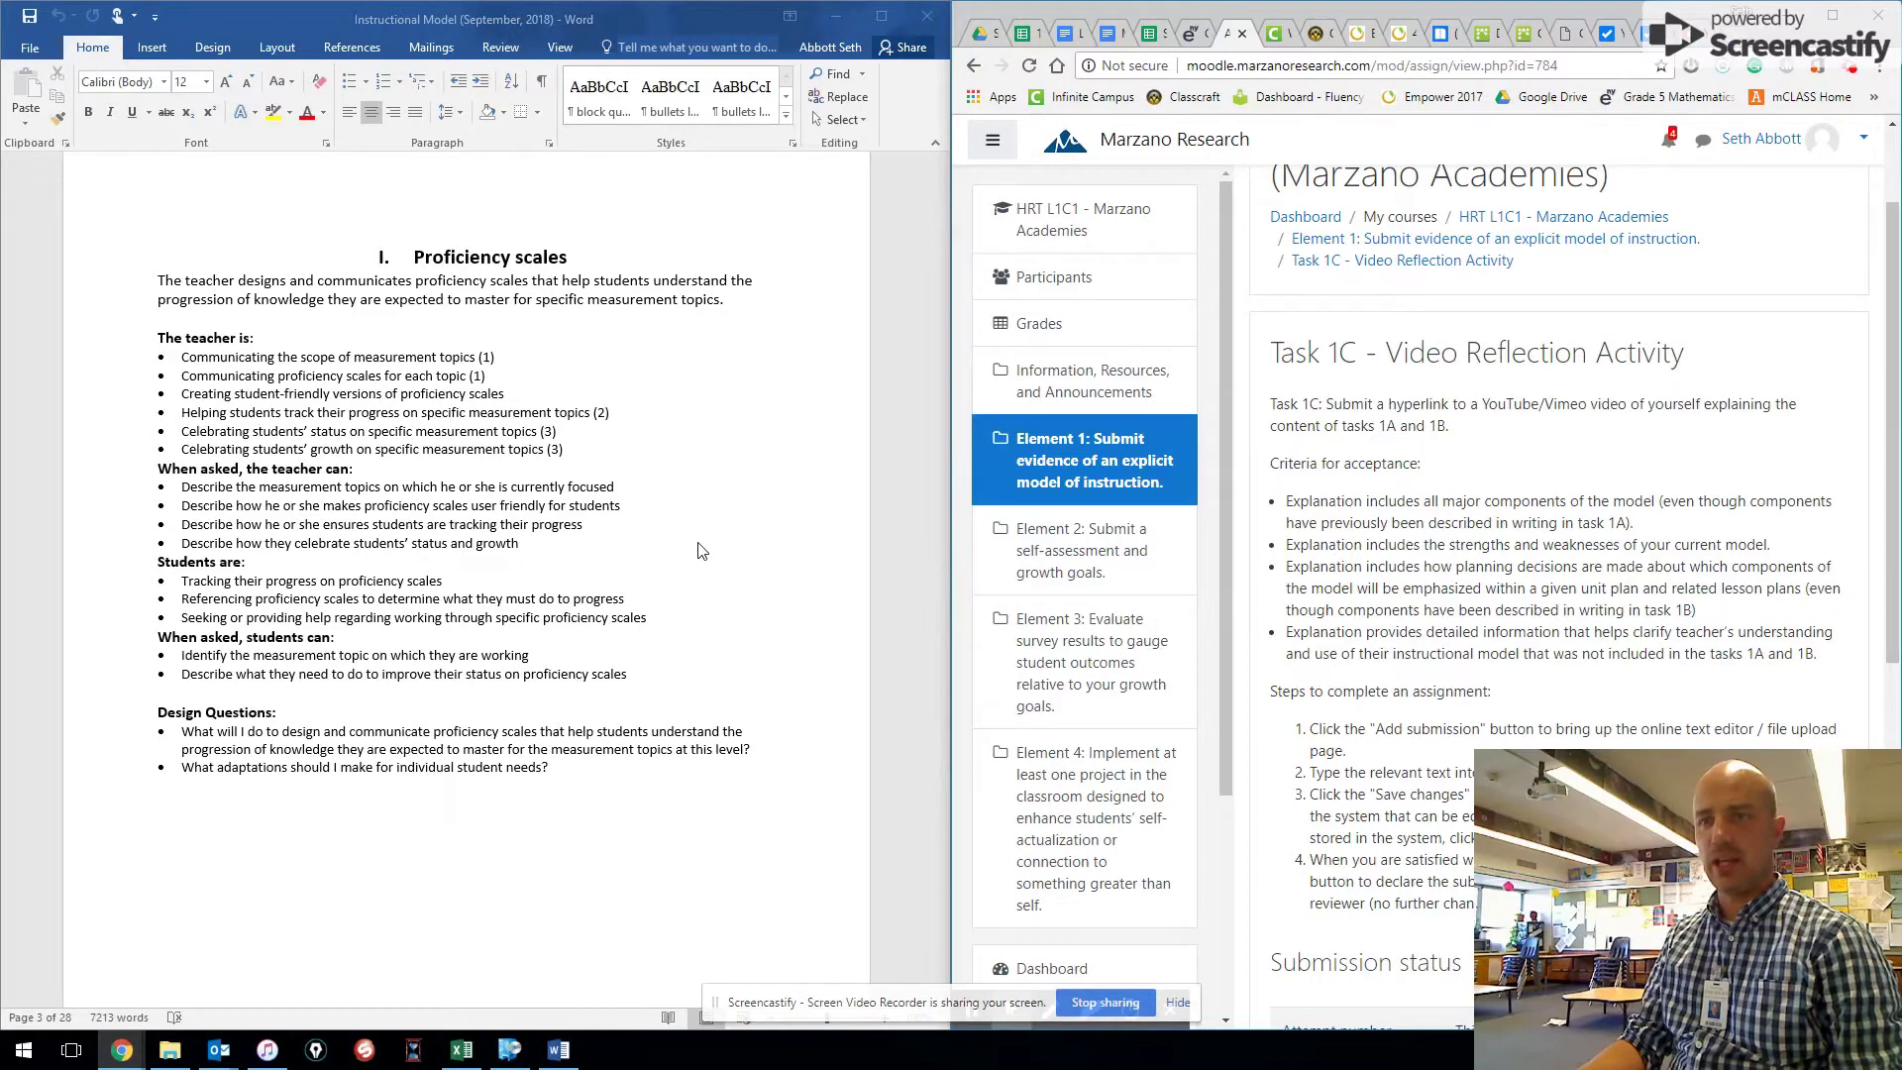
scroll(736, 608, down, 12)
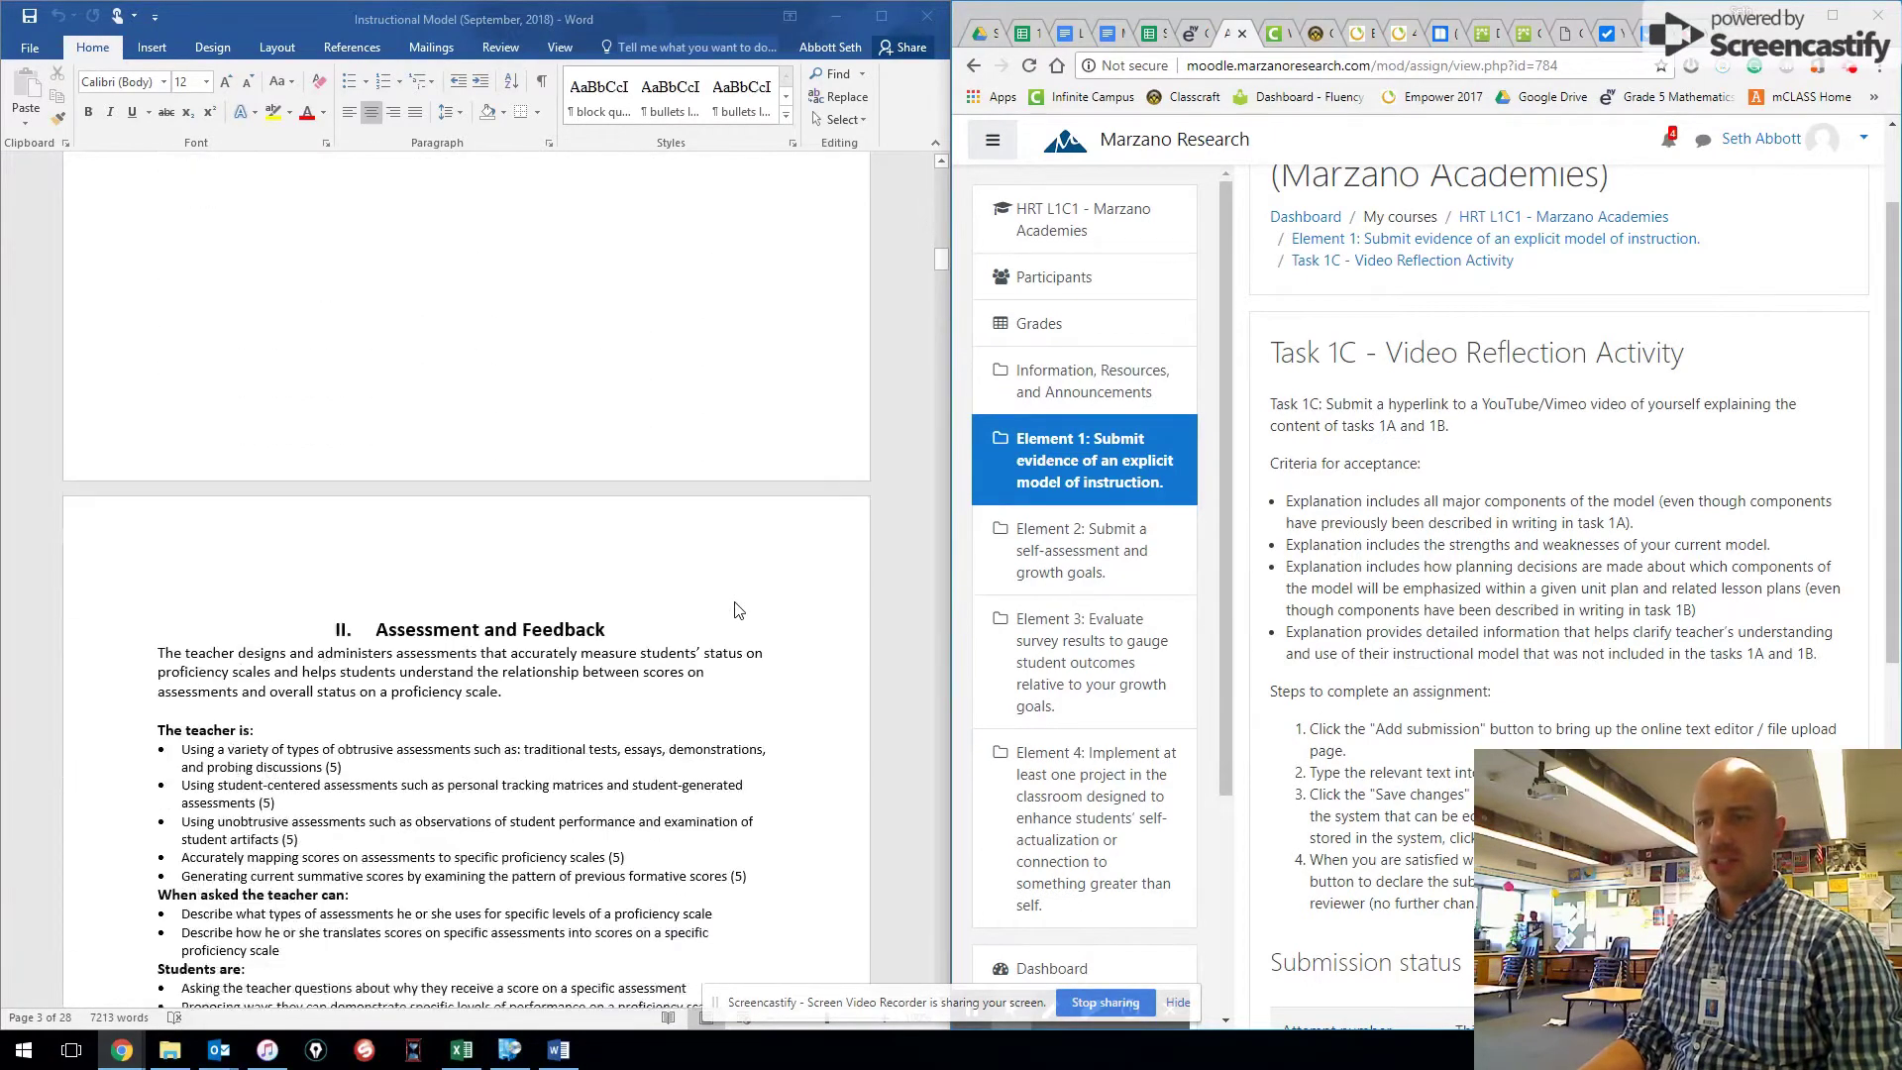
scroll(737, 608, down, 8)
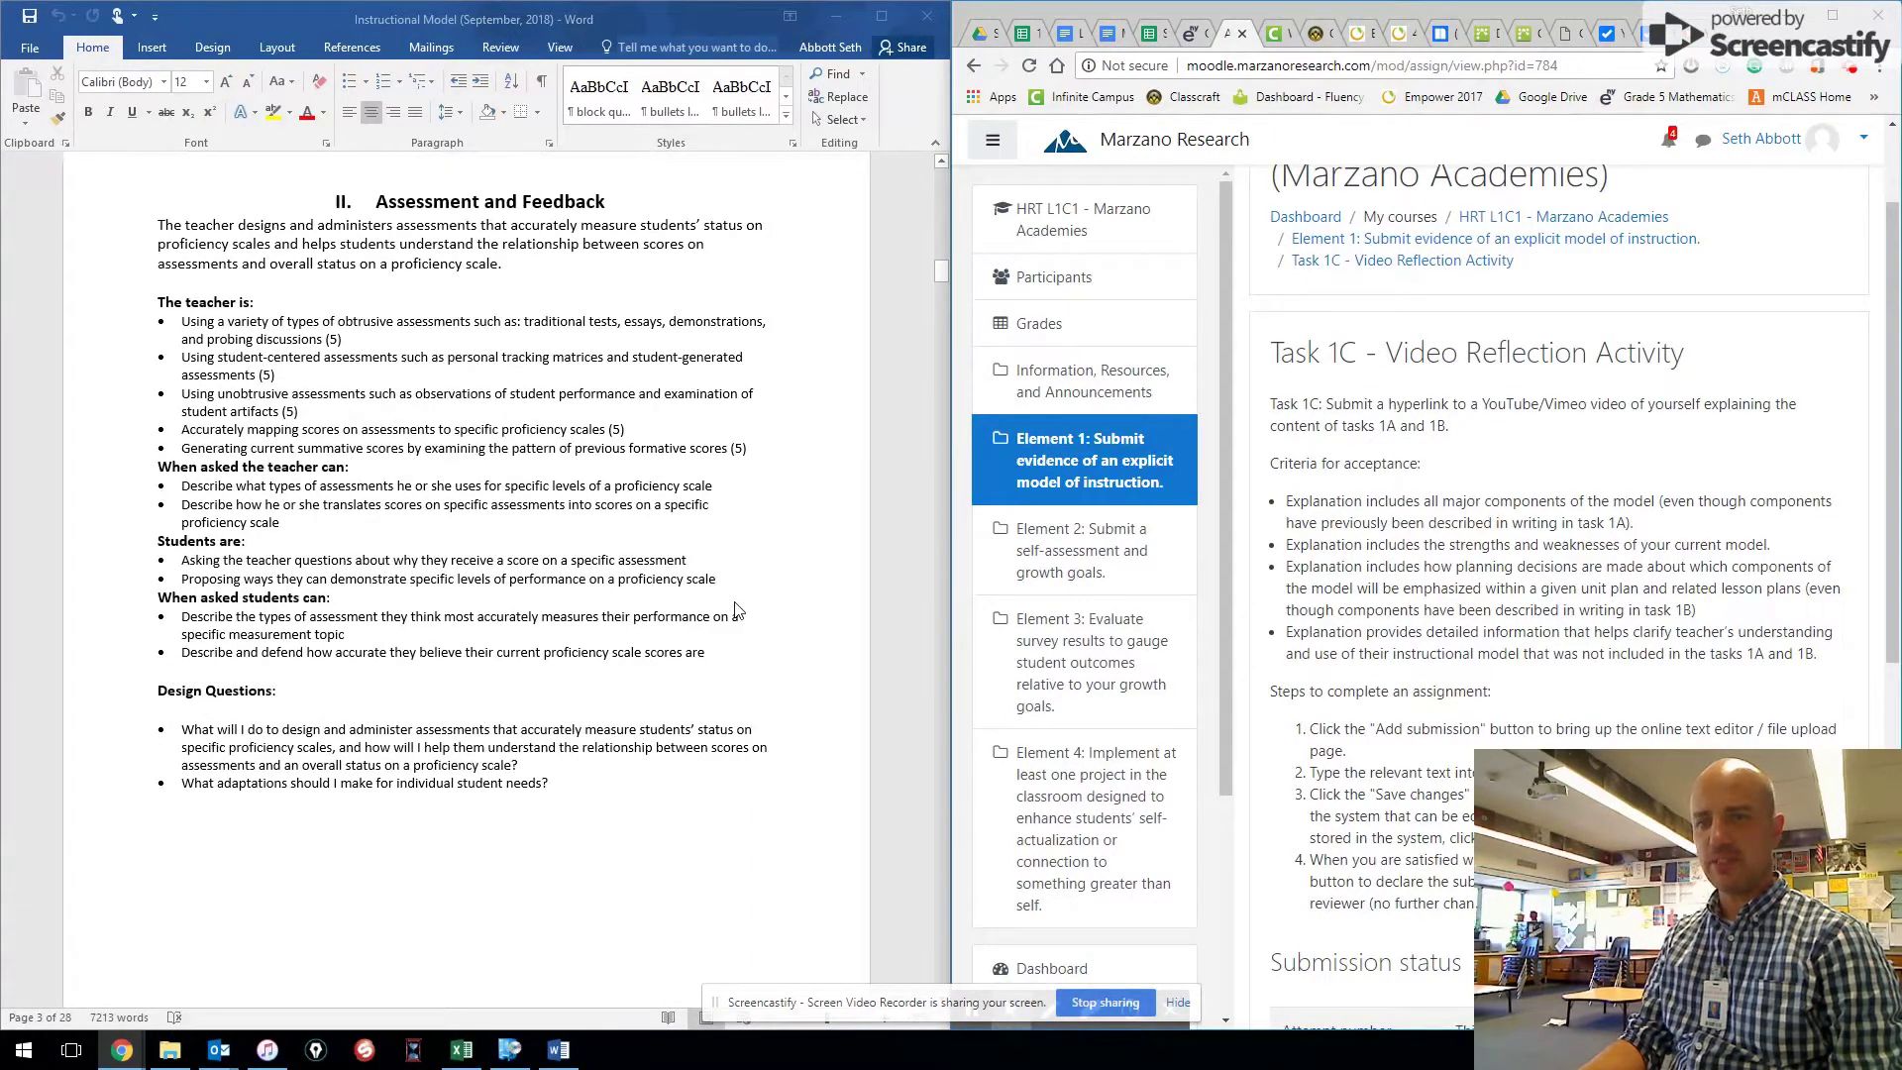
scroll(737, 608, up, 2)
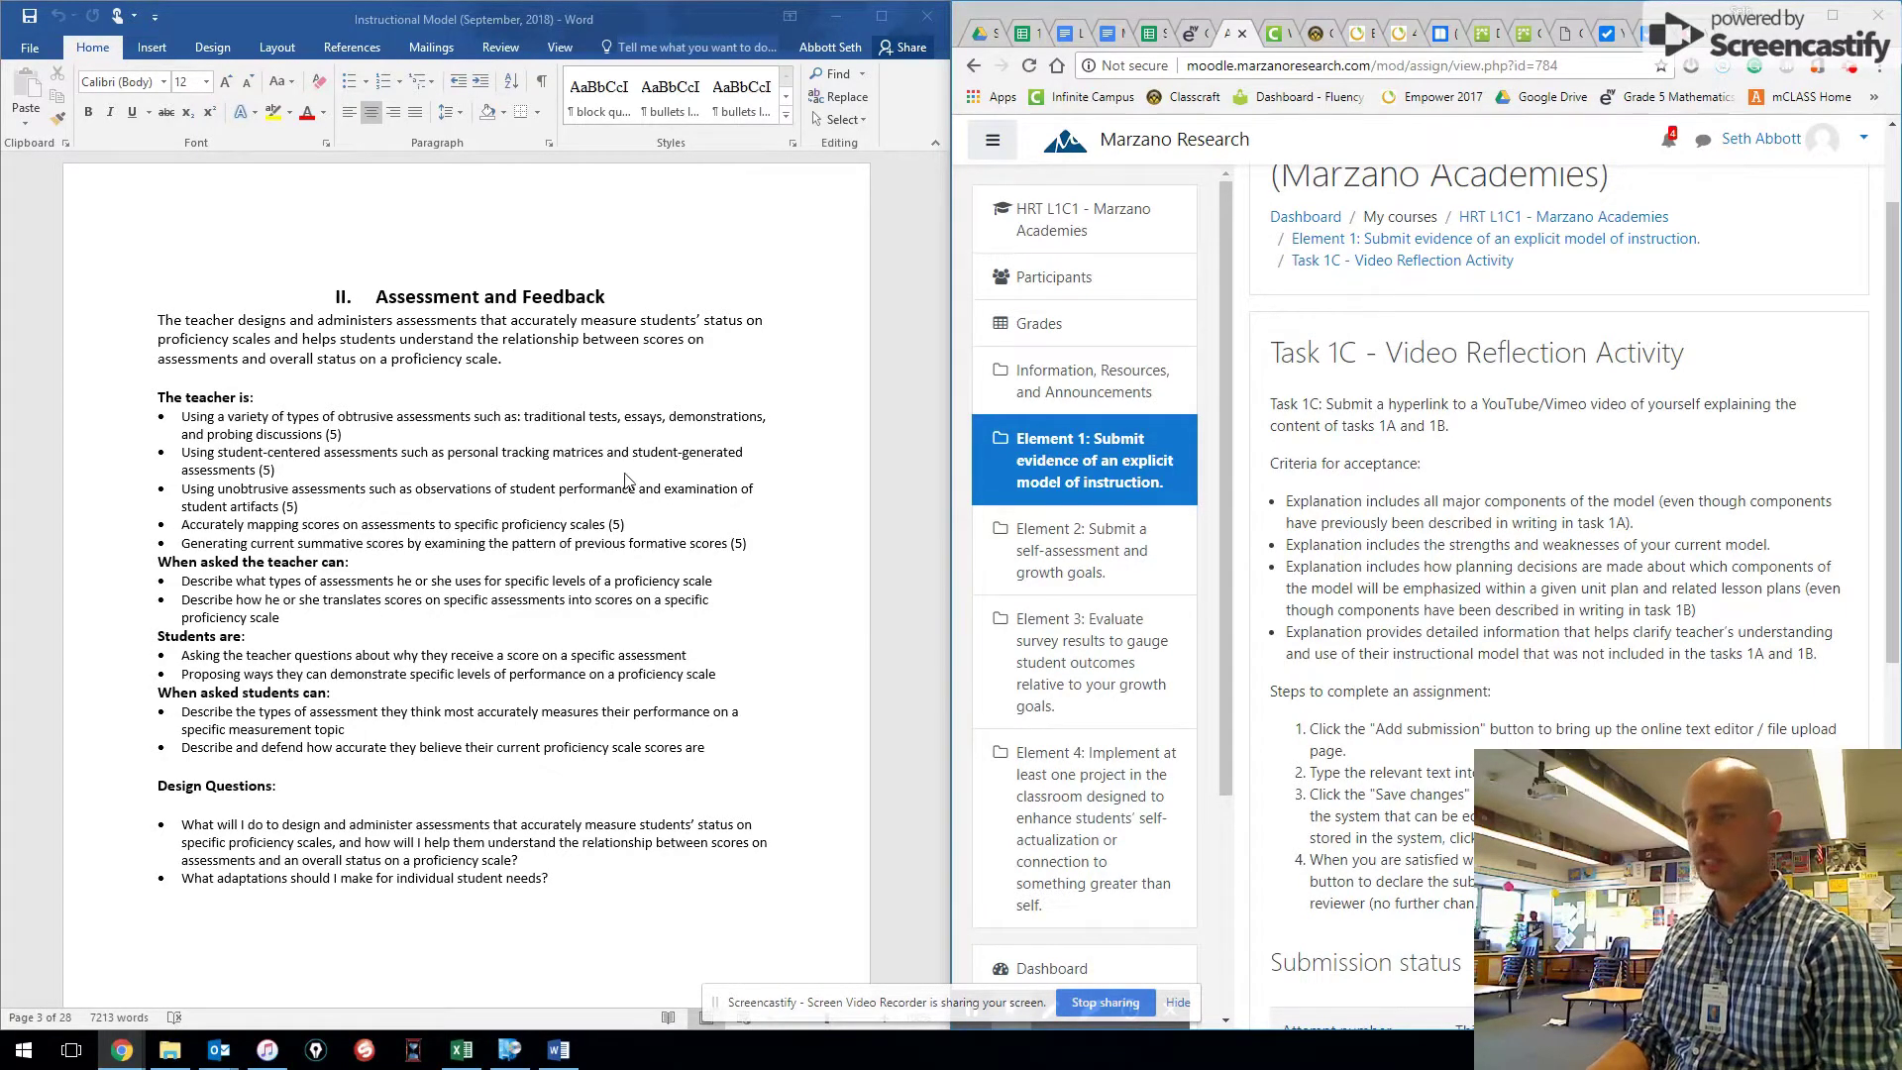
scroll(691, 522, down, 5)
scroll(690, 522, up, 4)
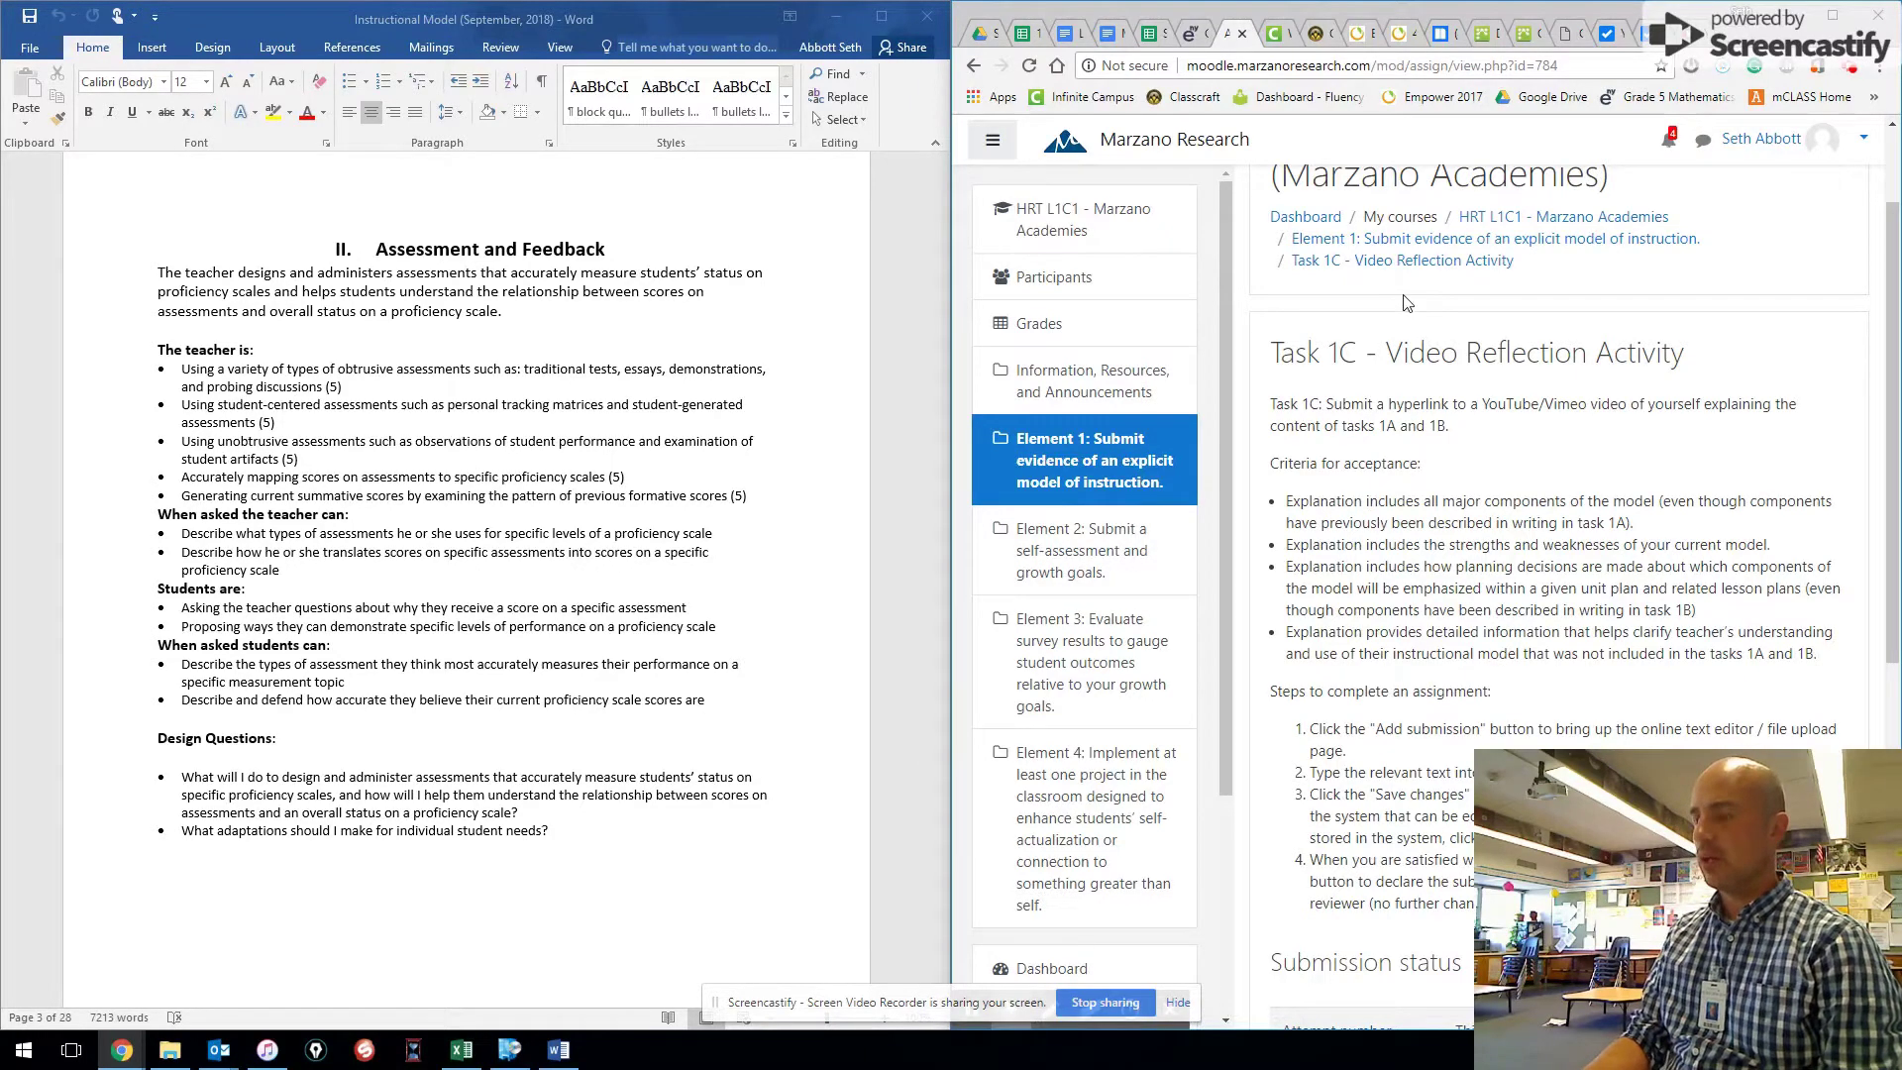
Open the Monster Goldfish playlist from the Empower instruction page and maximize the Chrome window.
click(1365, 37)
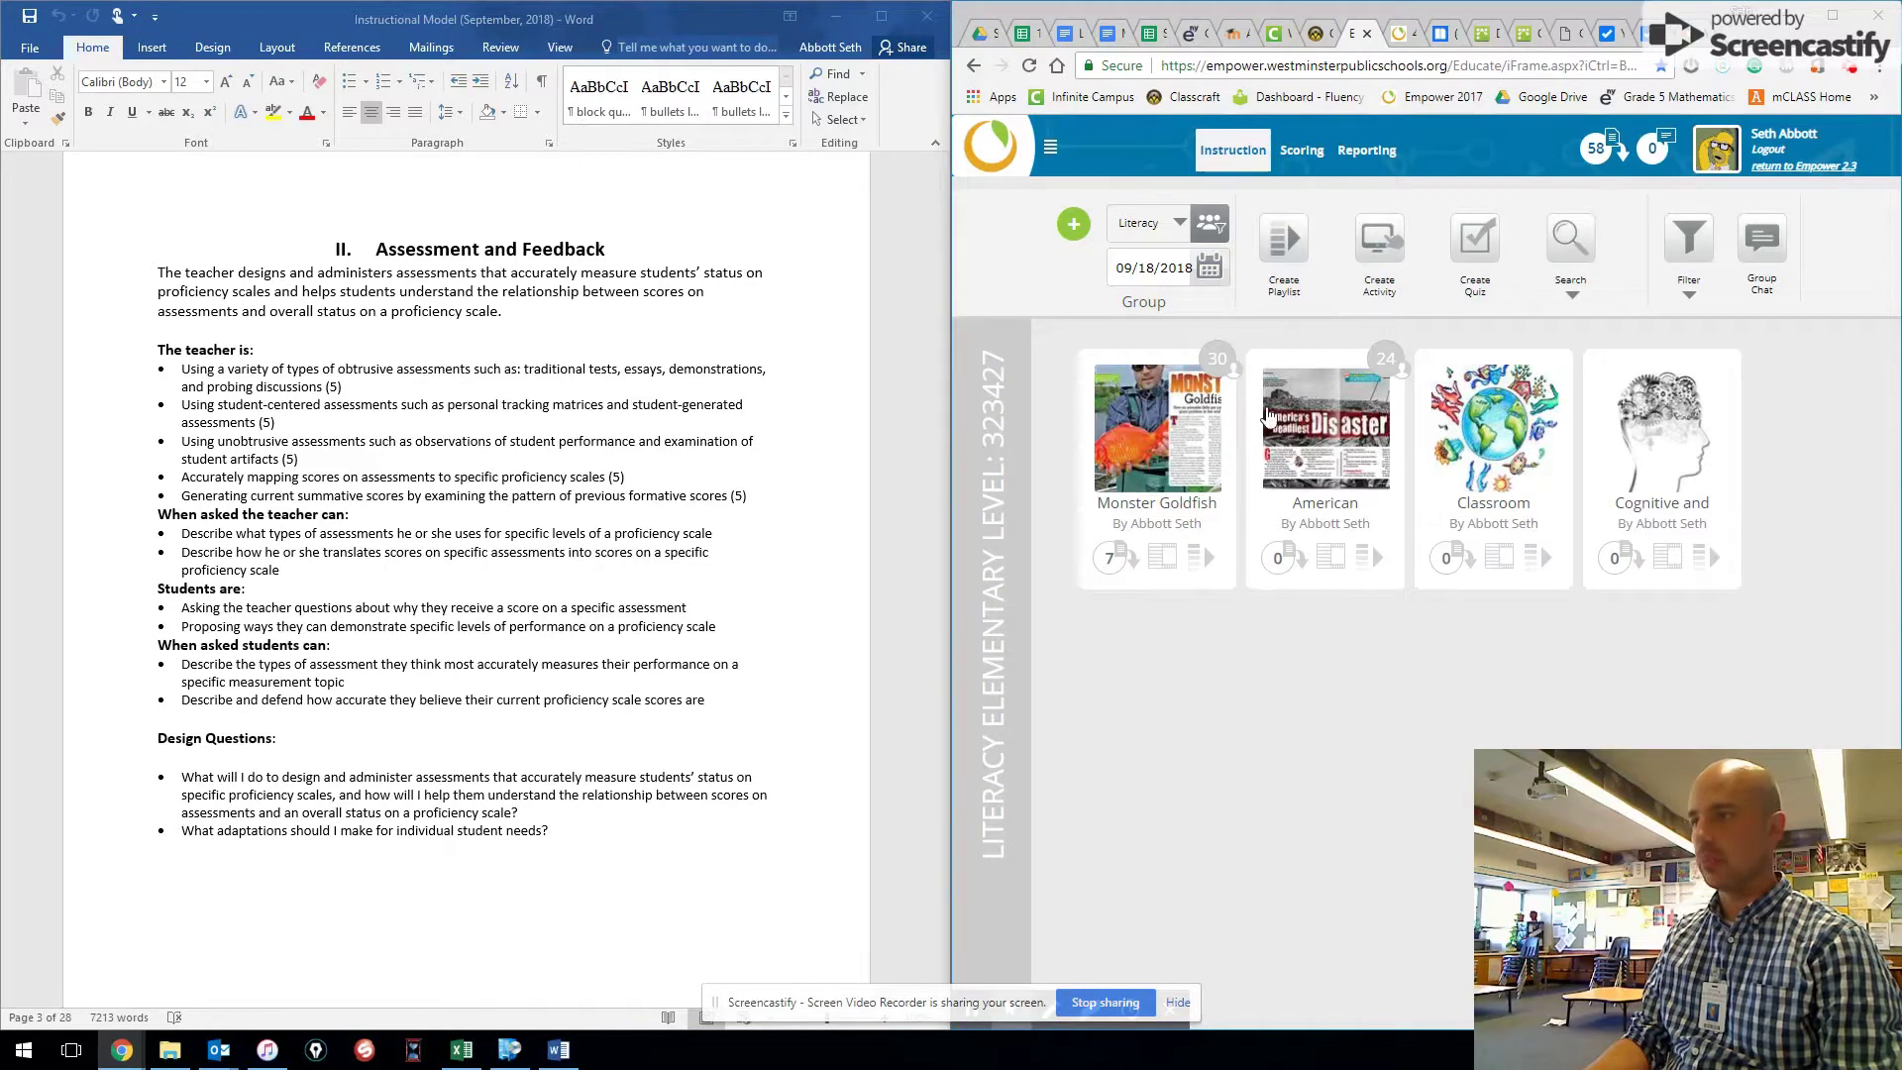
click(1162, 424)
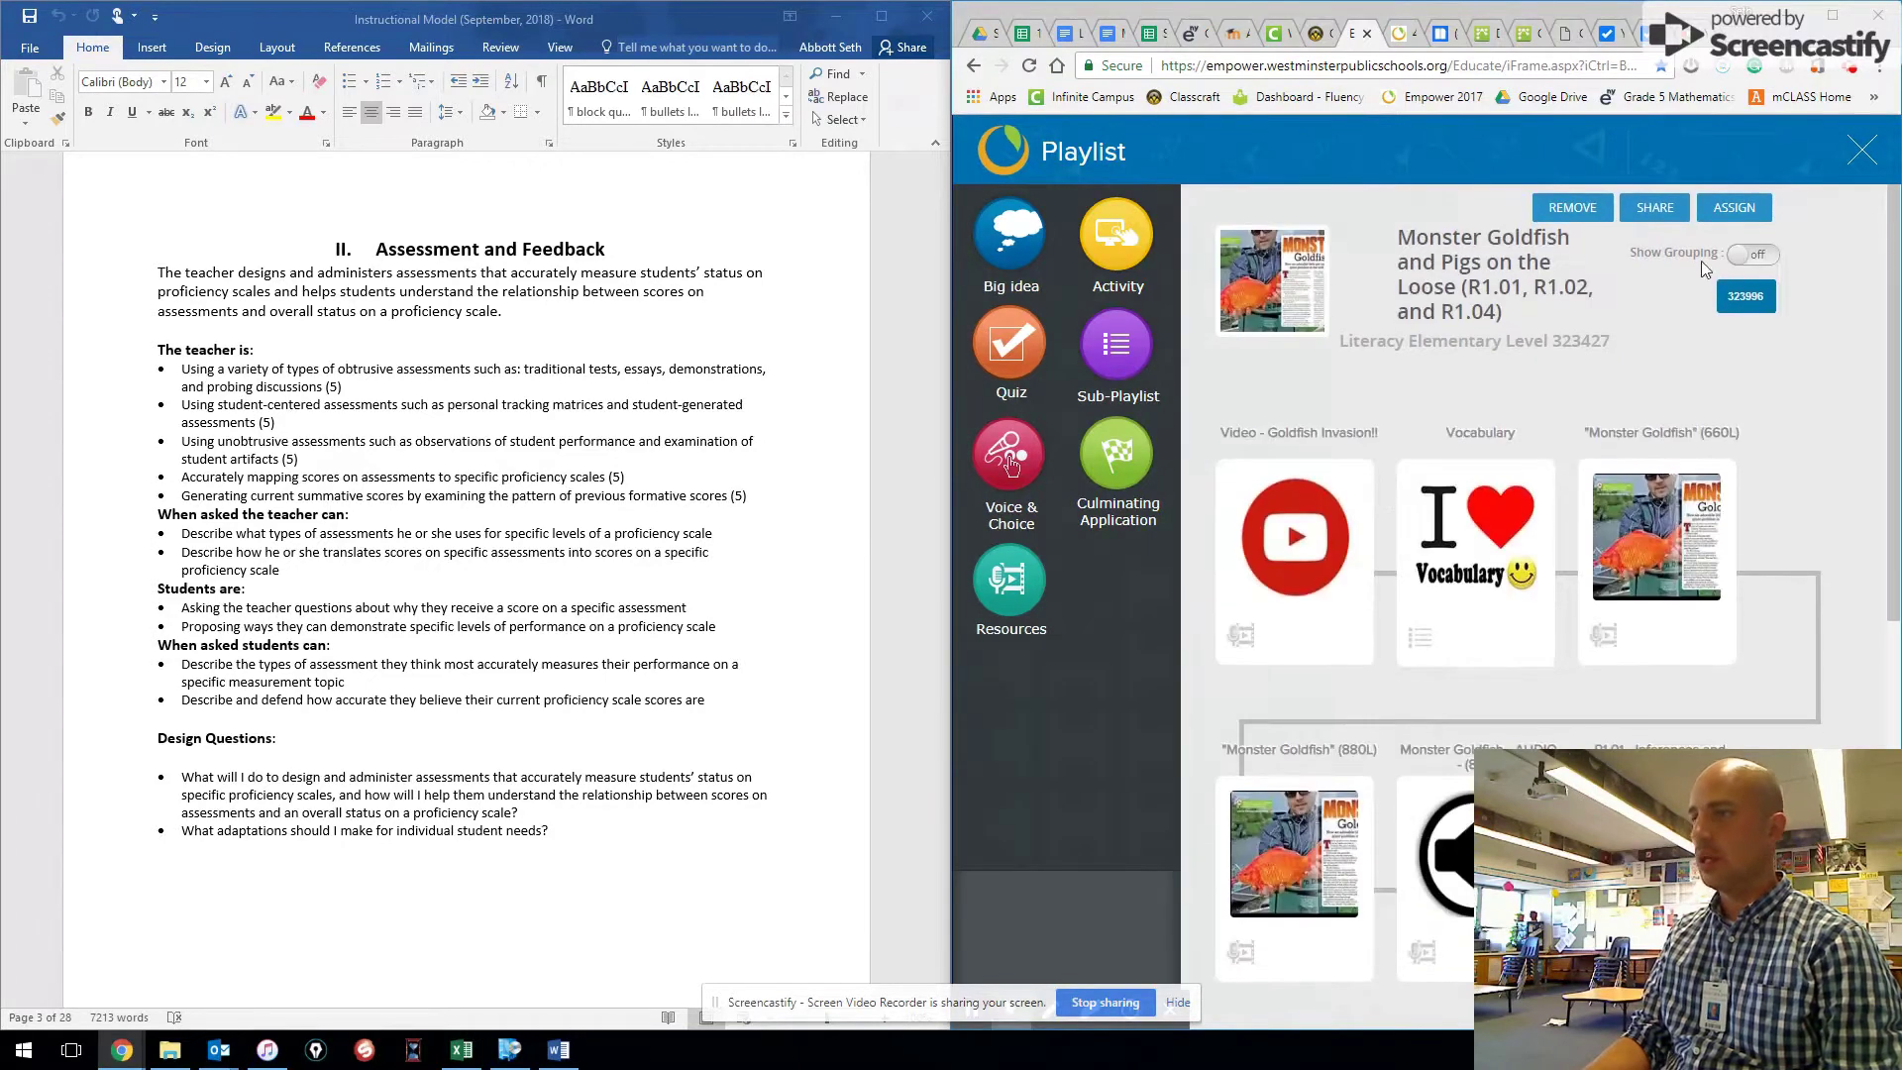
click(1834, 16)
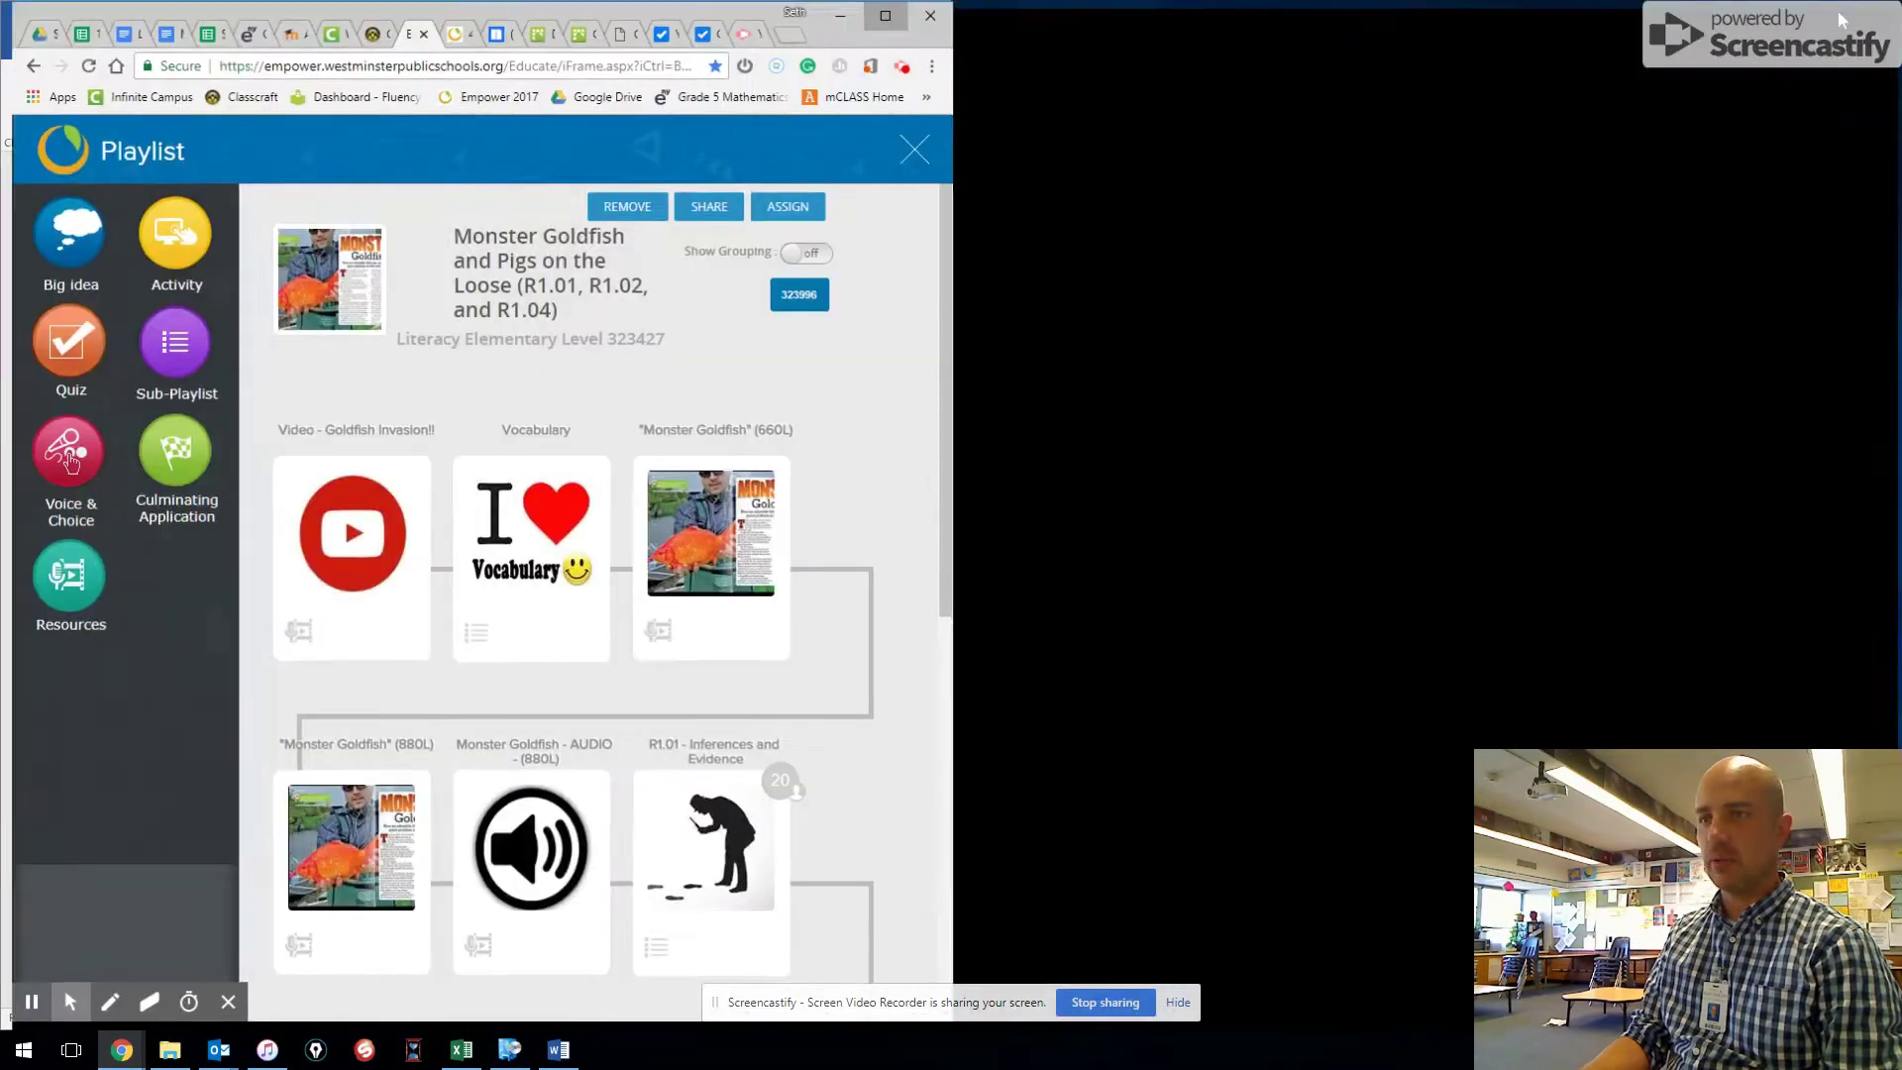
scroll(1226, 466, down, 1)
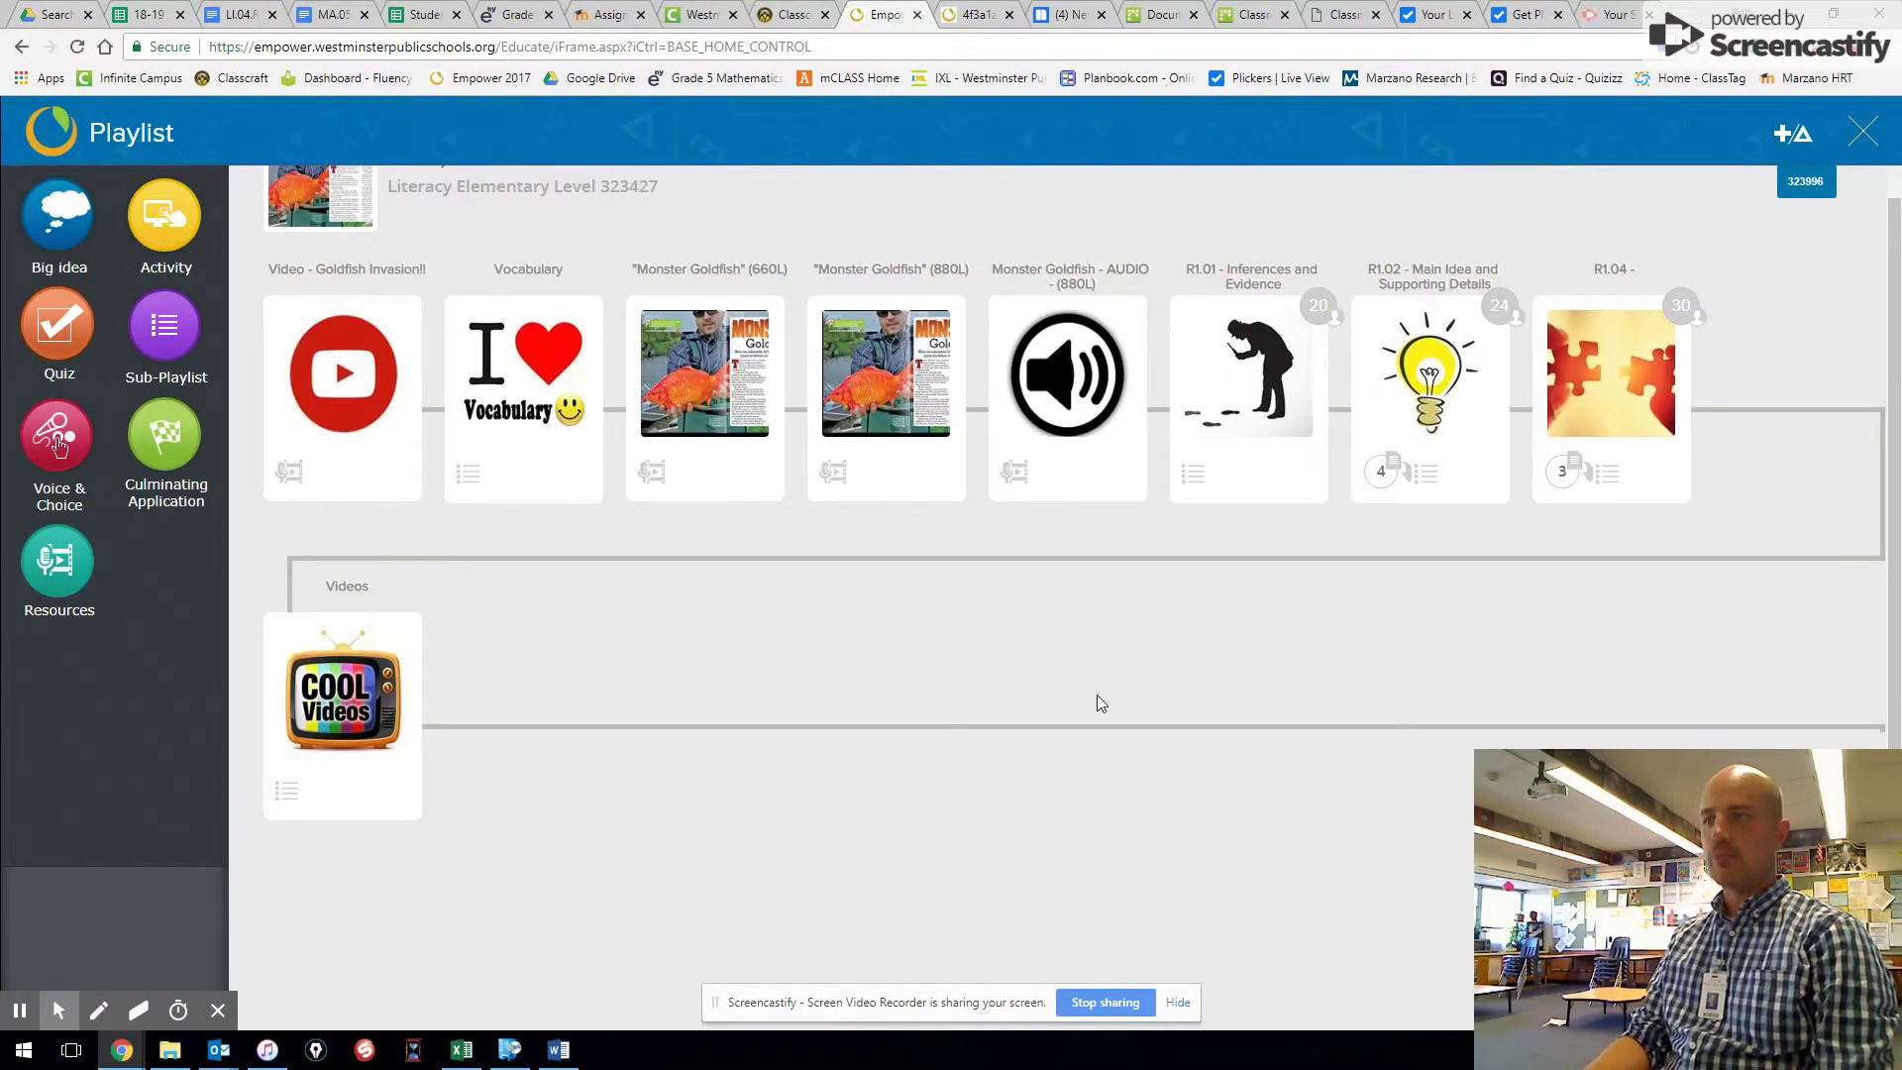
Open R1.01 Inferences and Evidence, then its first LI.04.R1.01 Proficiency Scale resource.
scroll(1100, 699, up, 1)
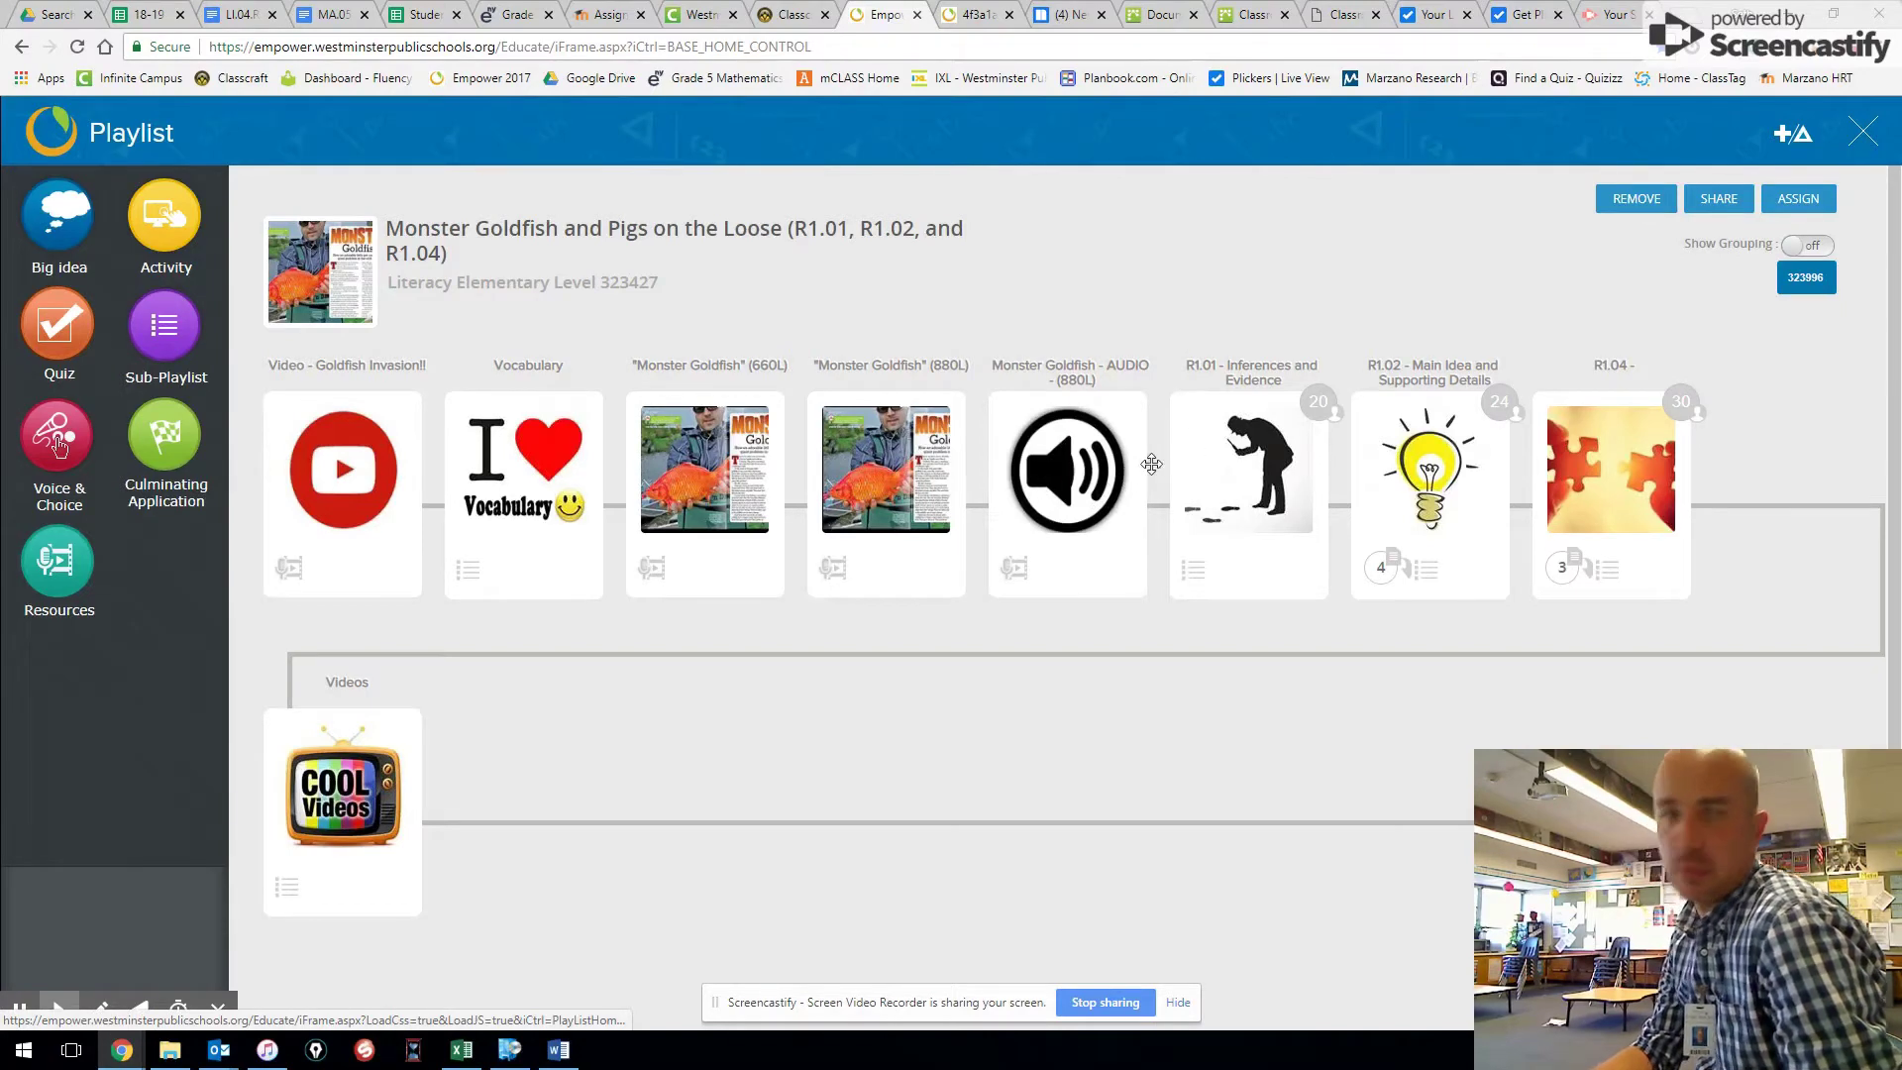
click(1250, 467)
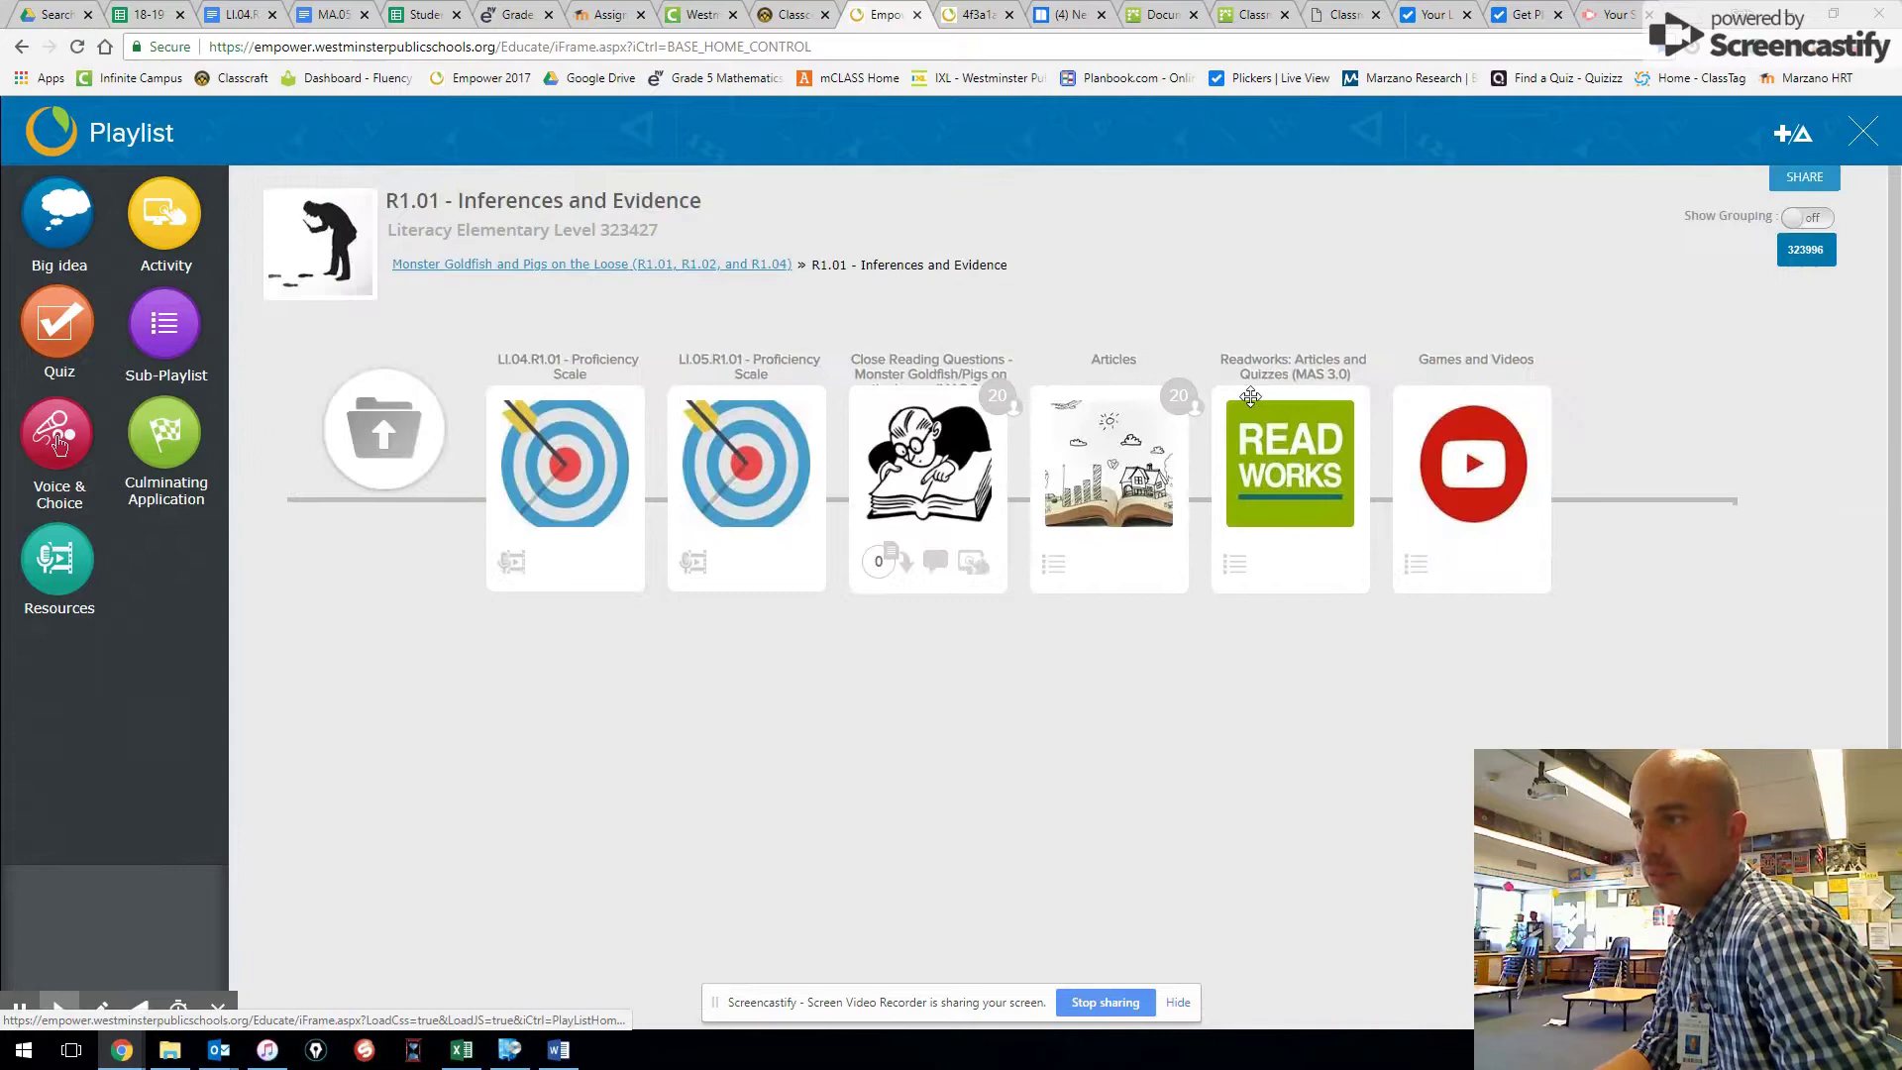
click(564, 472)
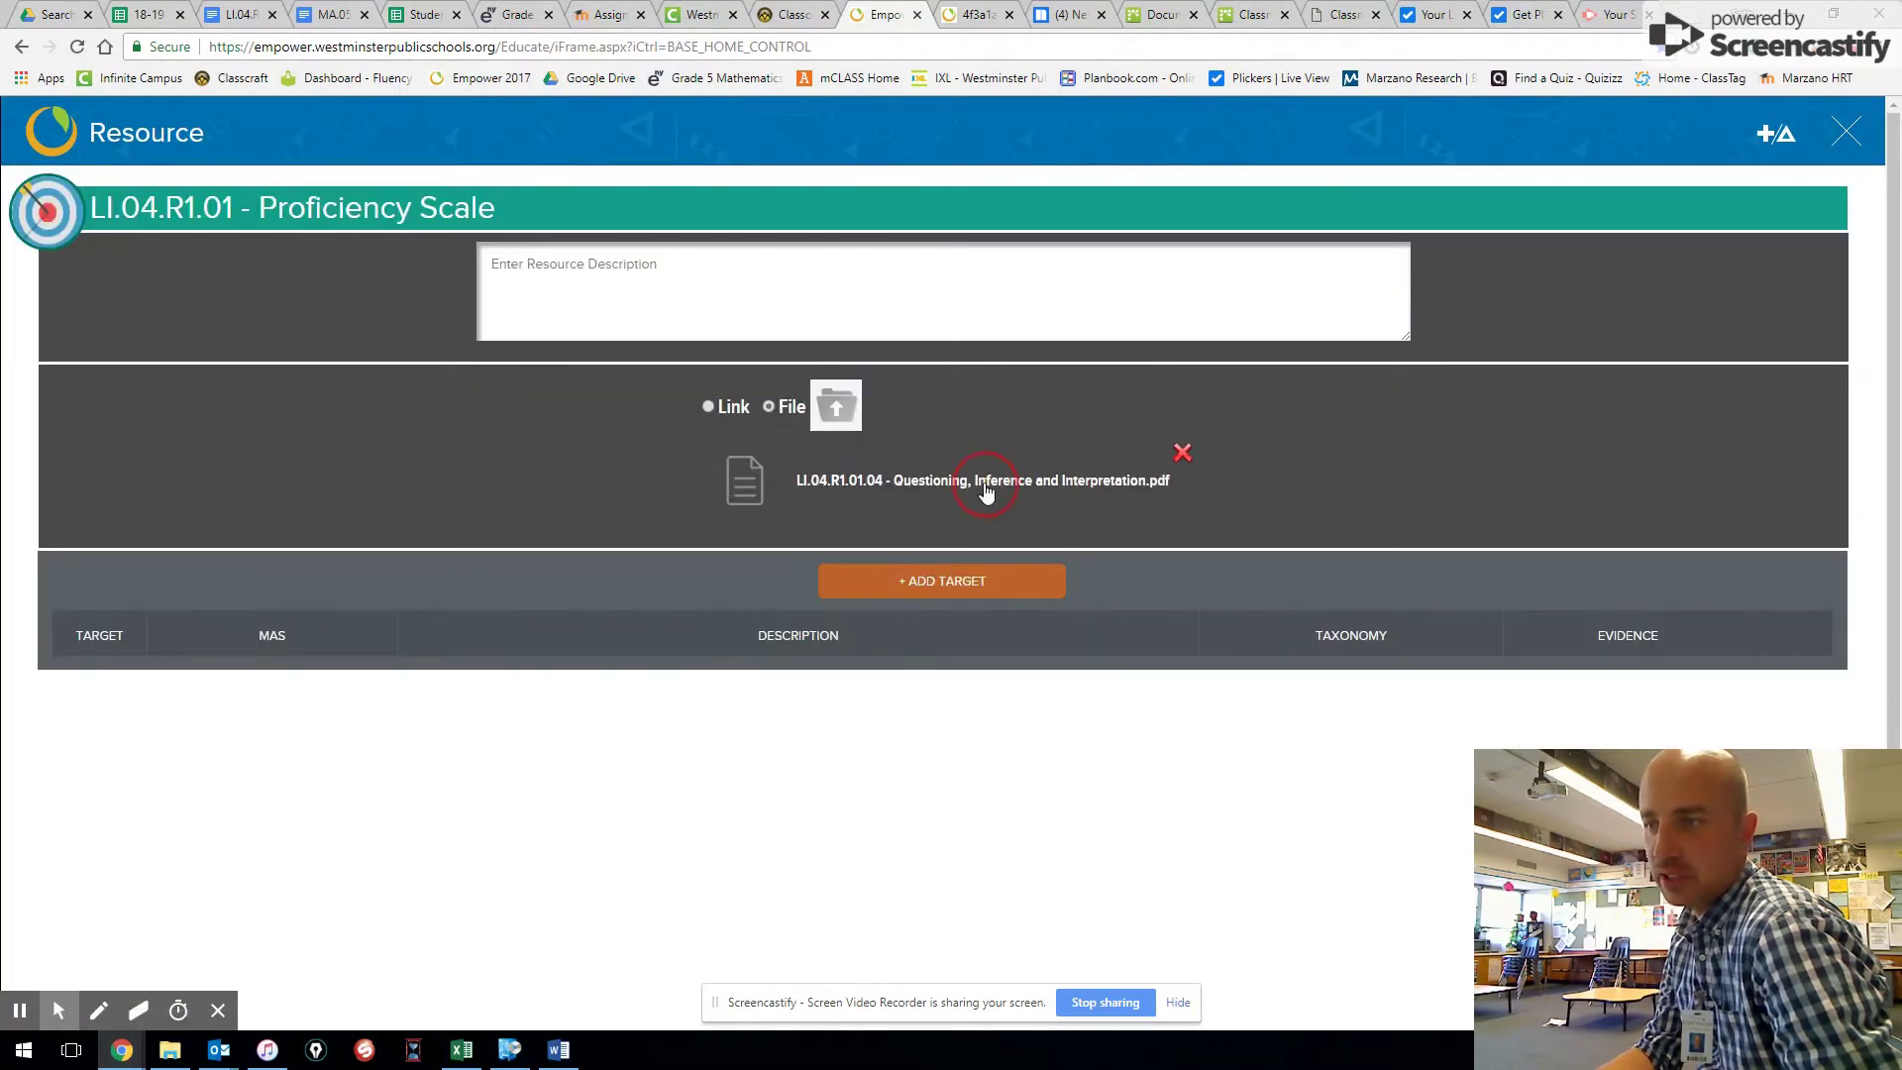
click(984, 485)
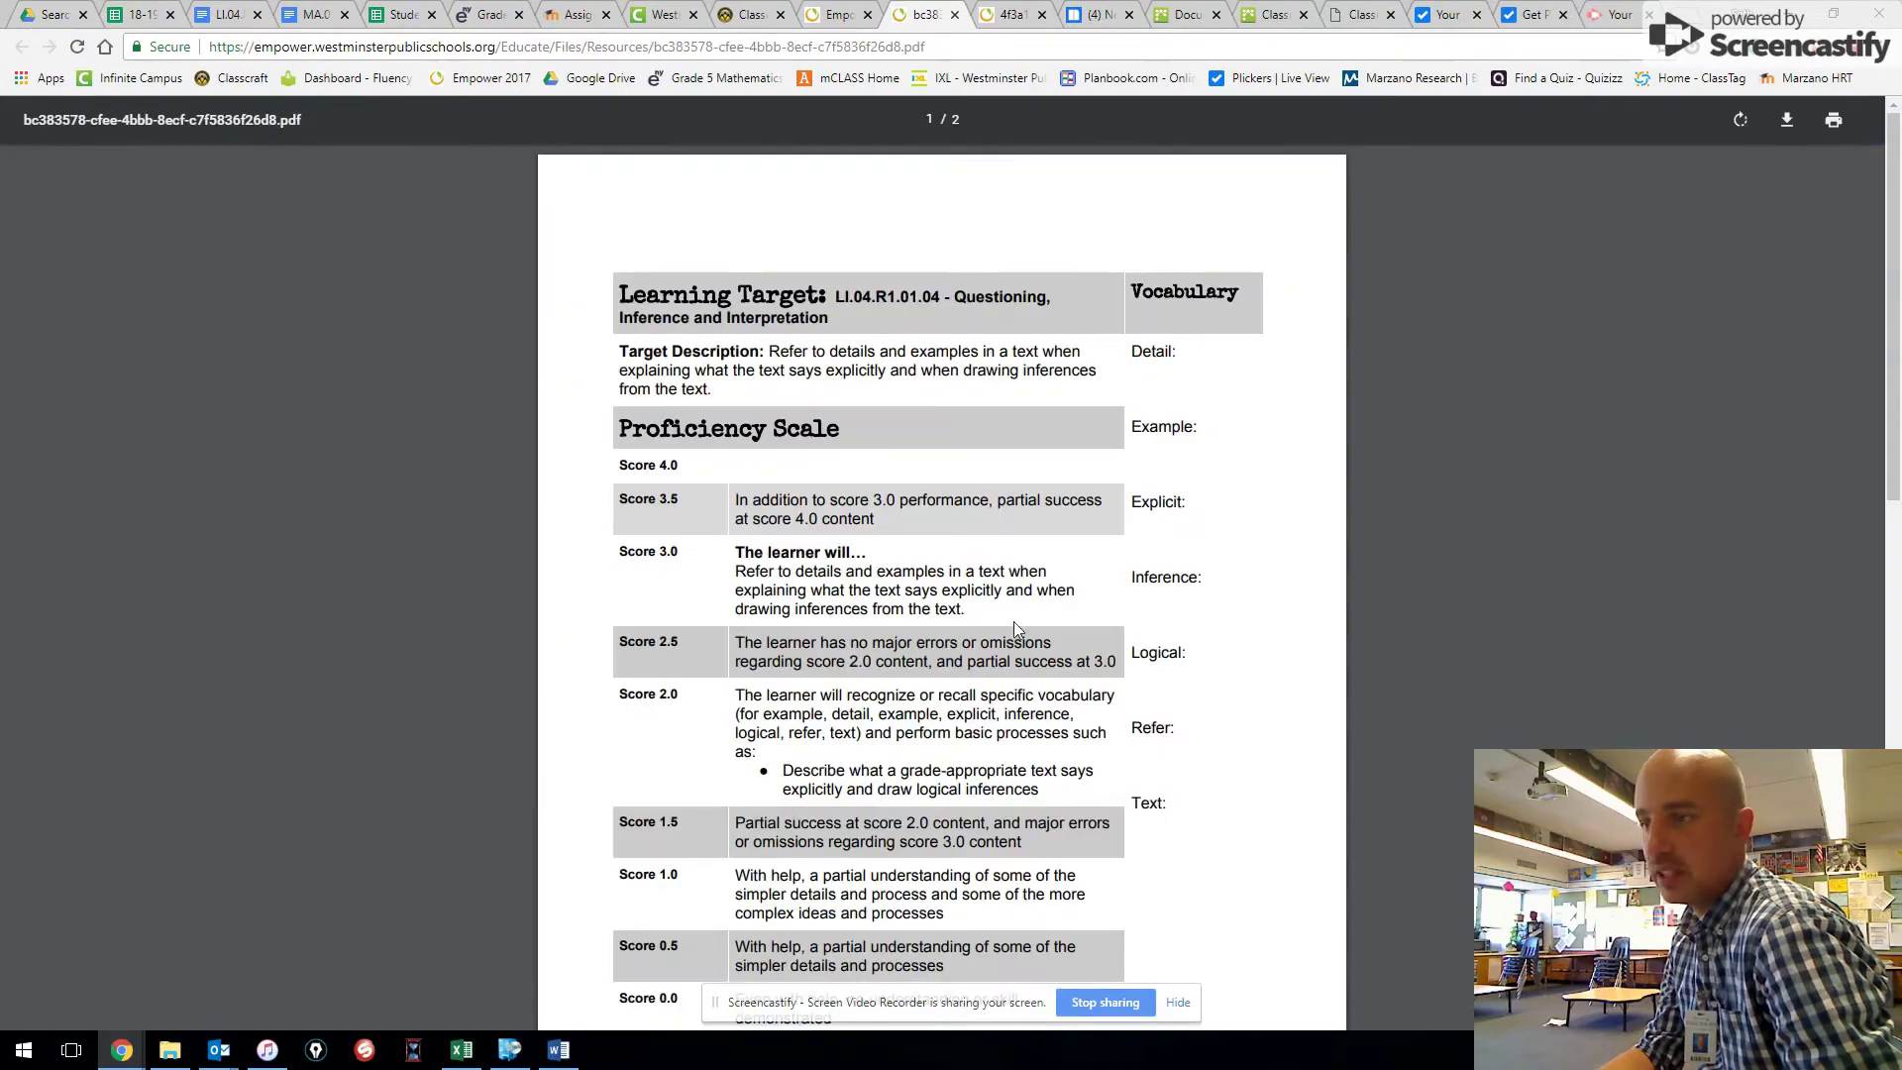
scroll(1027, 644, down, 5)
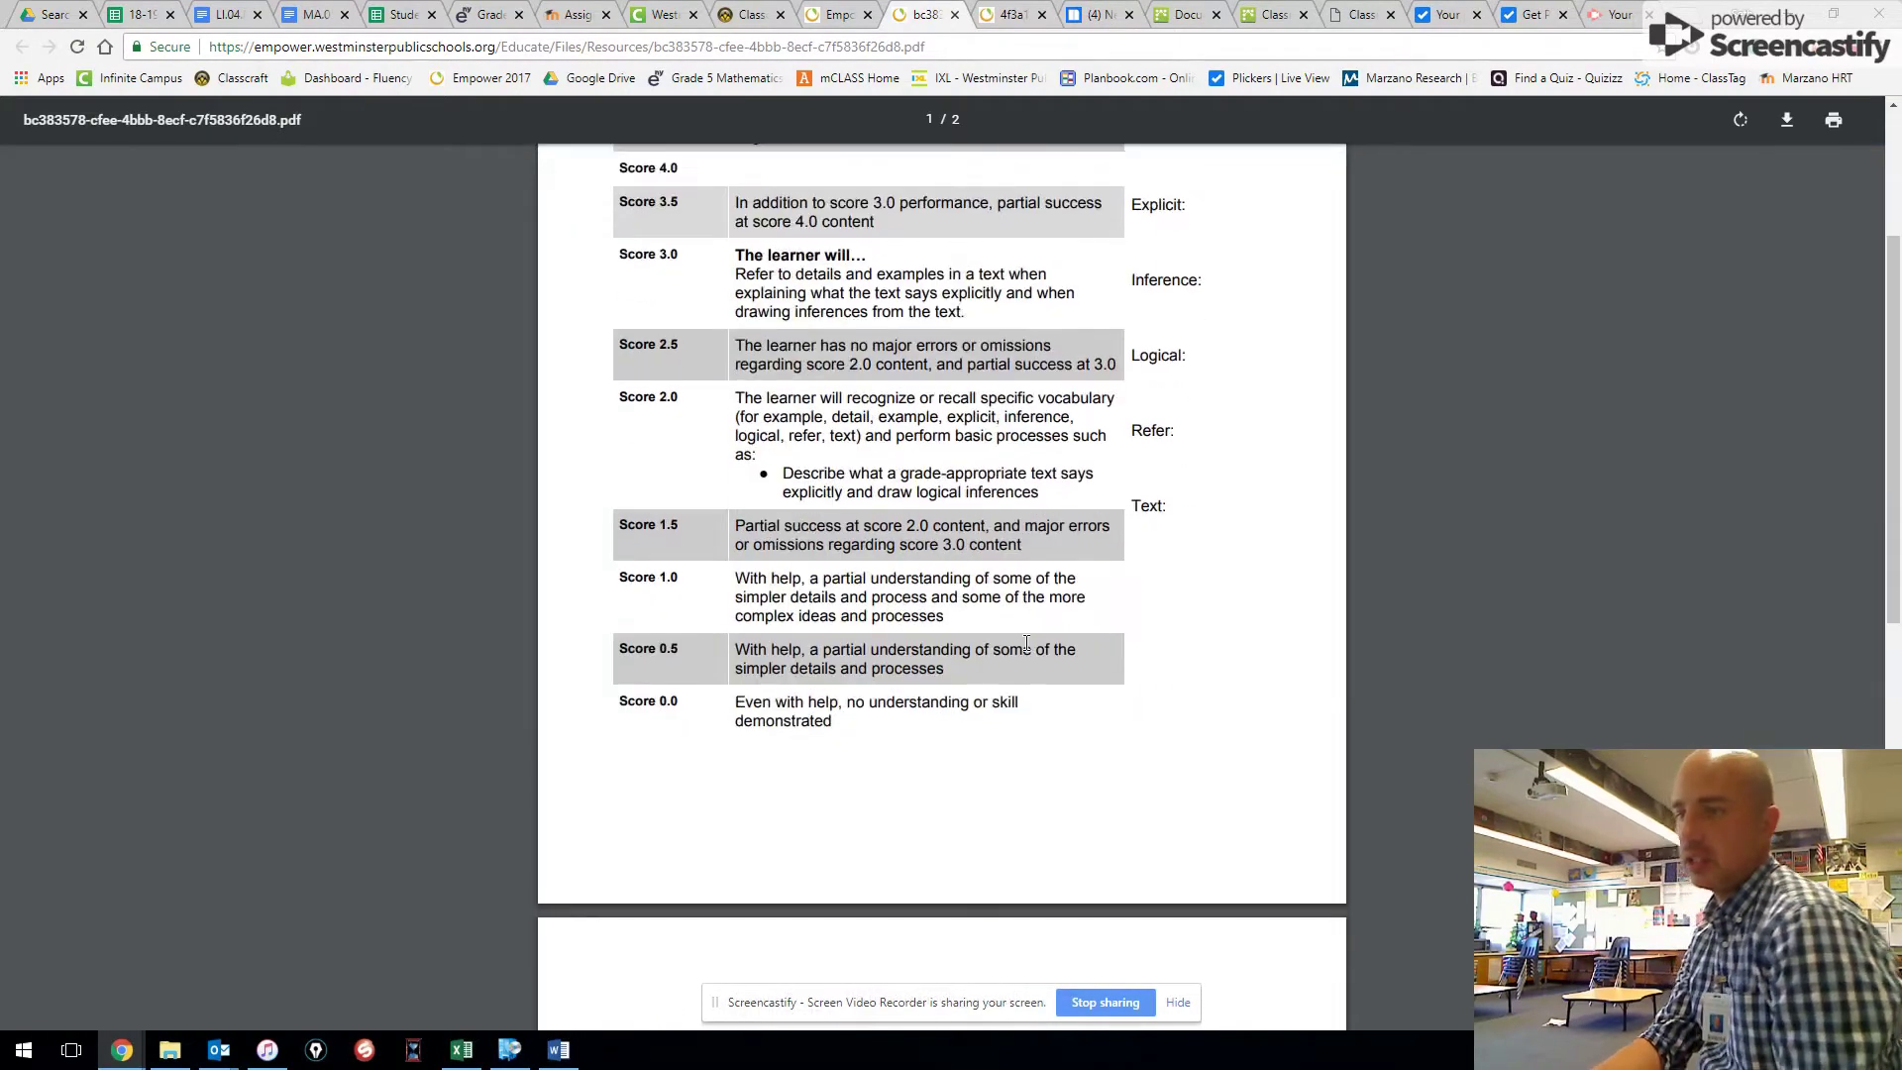
scroll(1027, 644, up, 4)
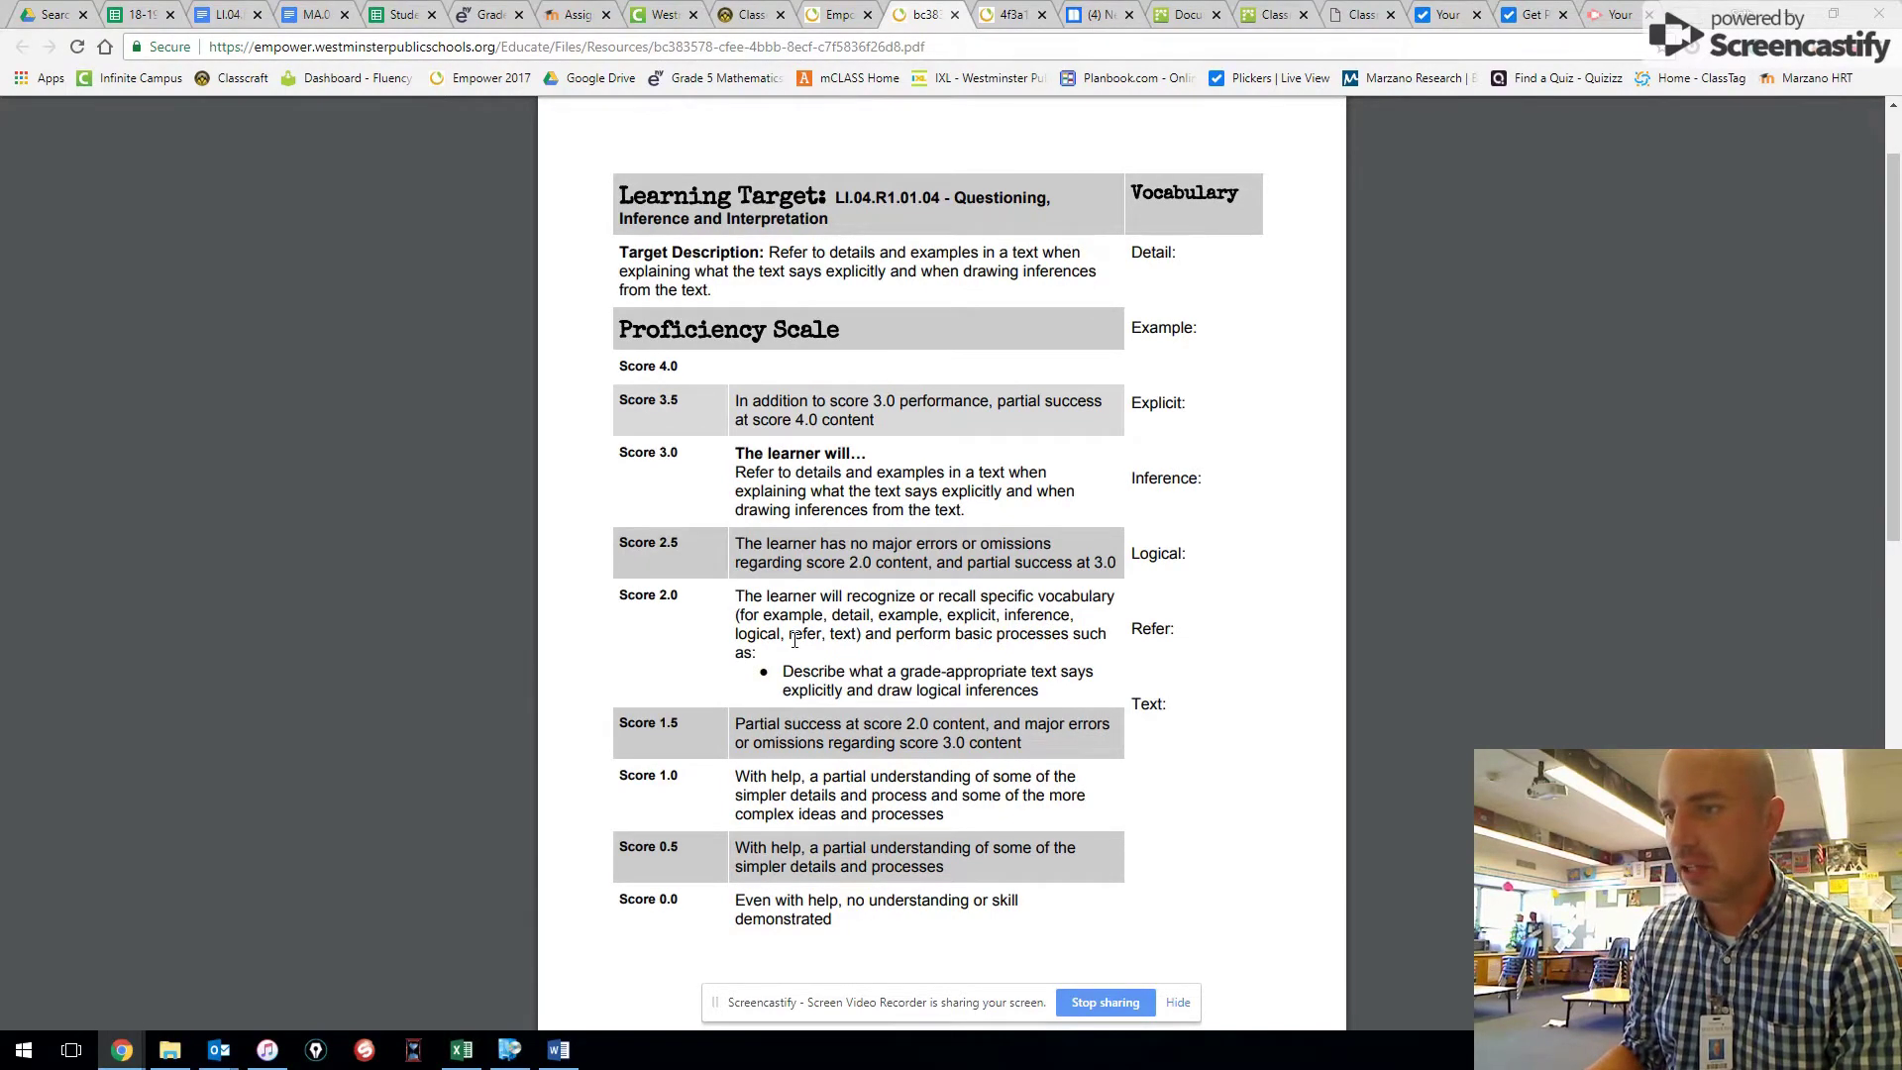
scroll(792, 624, down, 2)
scroll(795, 640, down, 8)
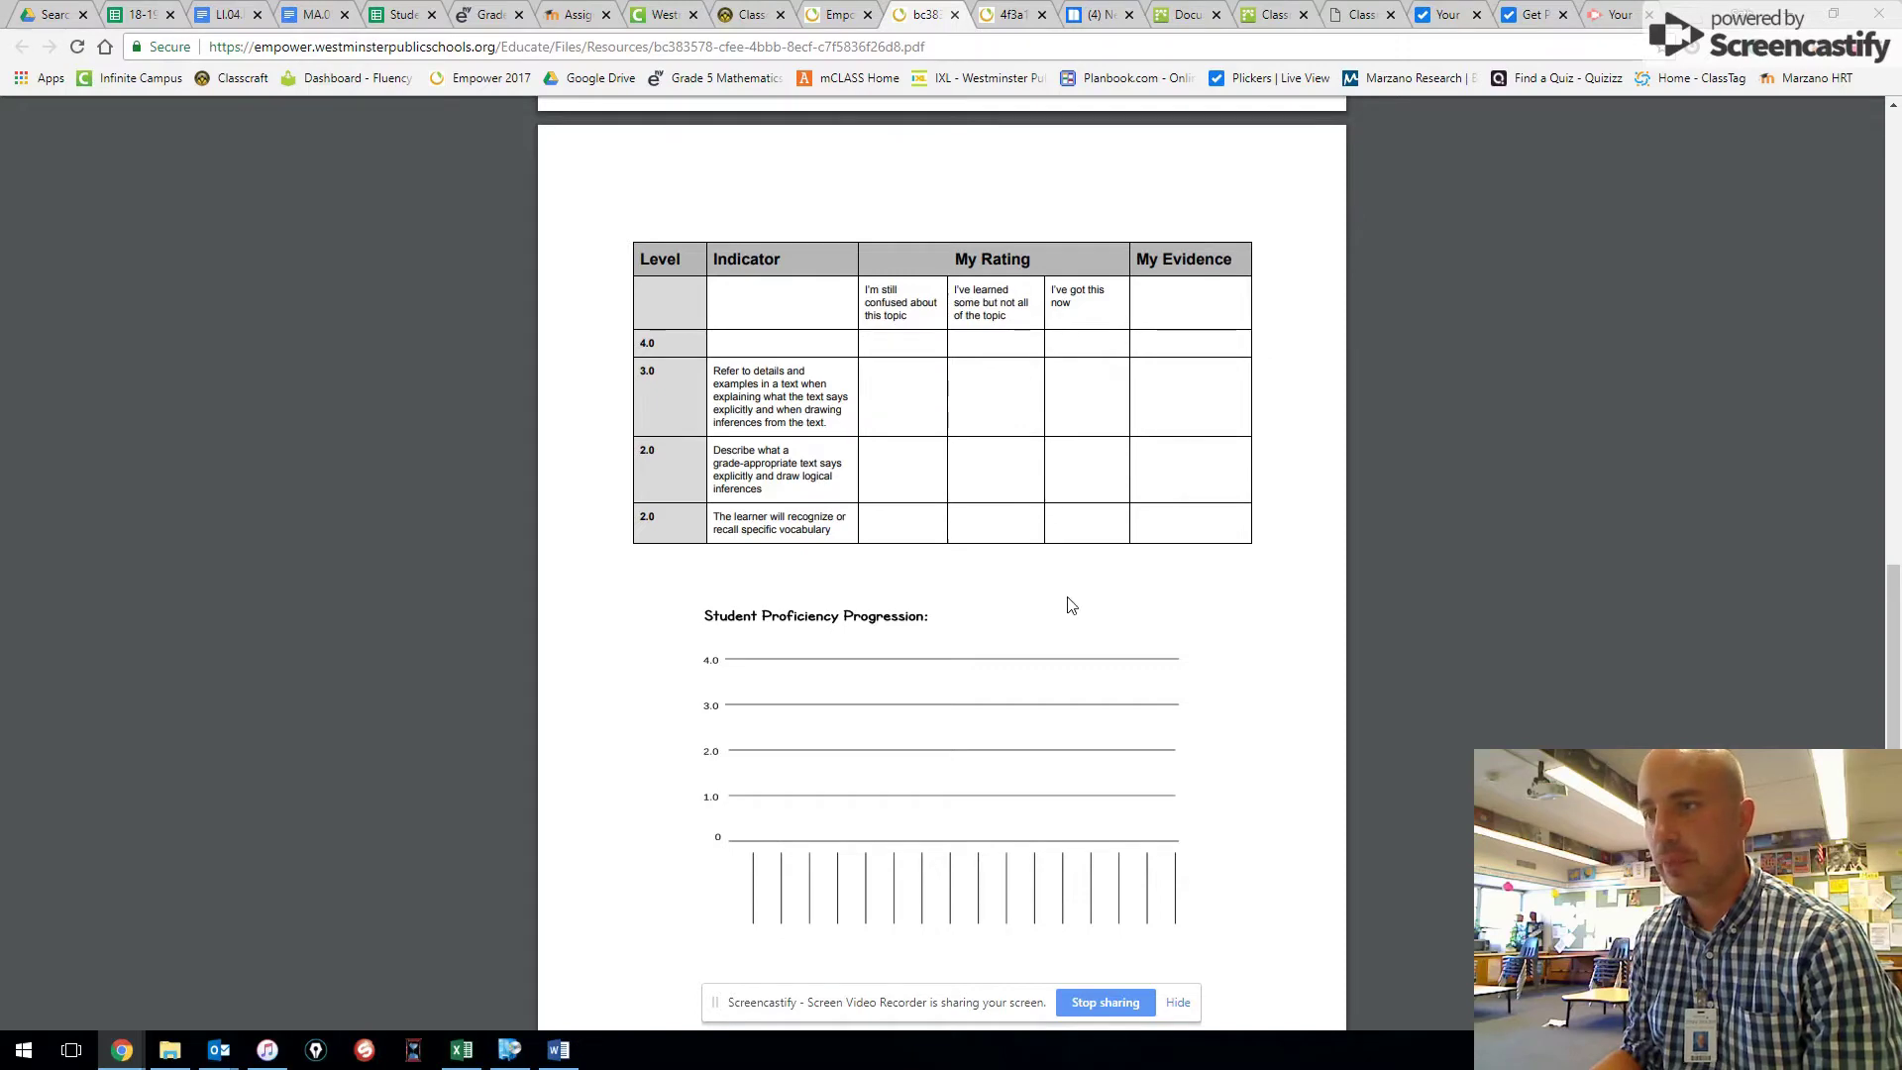
scroll(1068, 604, up, 5)
scroll(1068, 606, up, 5)
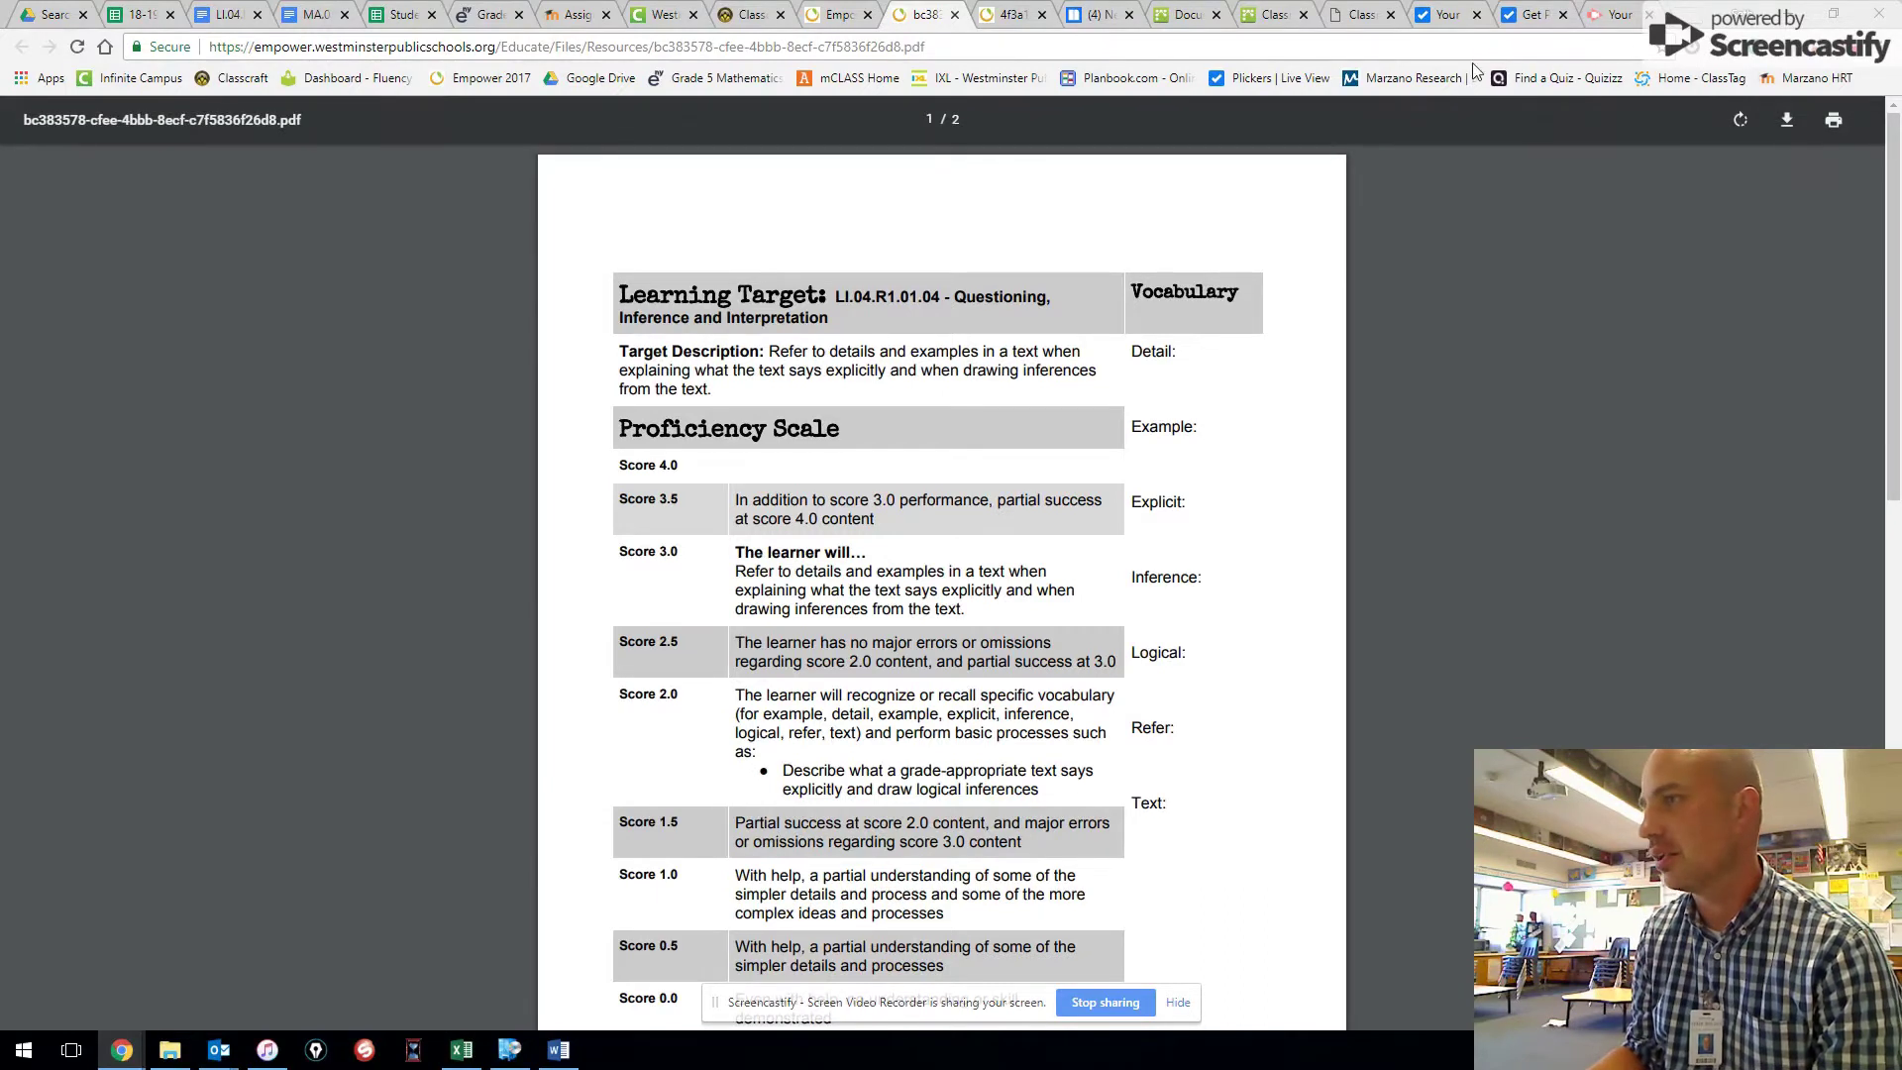
Close the proficiency scale PDF and resource, glance at Word's Assessment and Feedback, return to Empower.
click(955, 15)
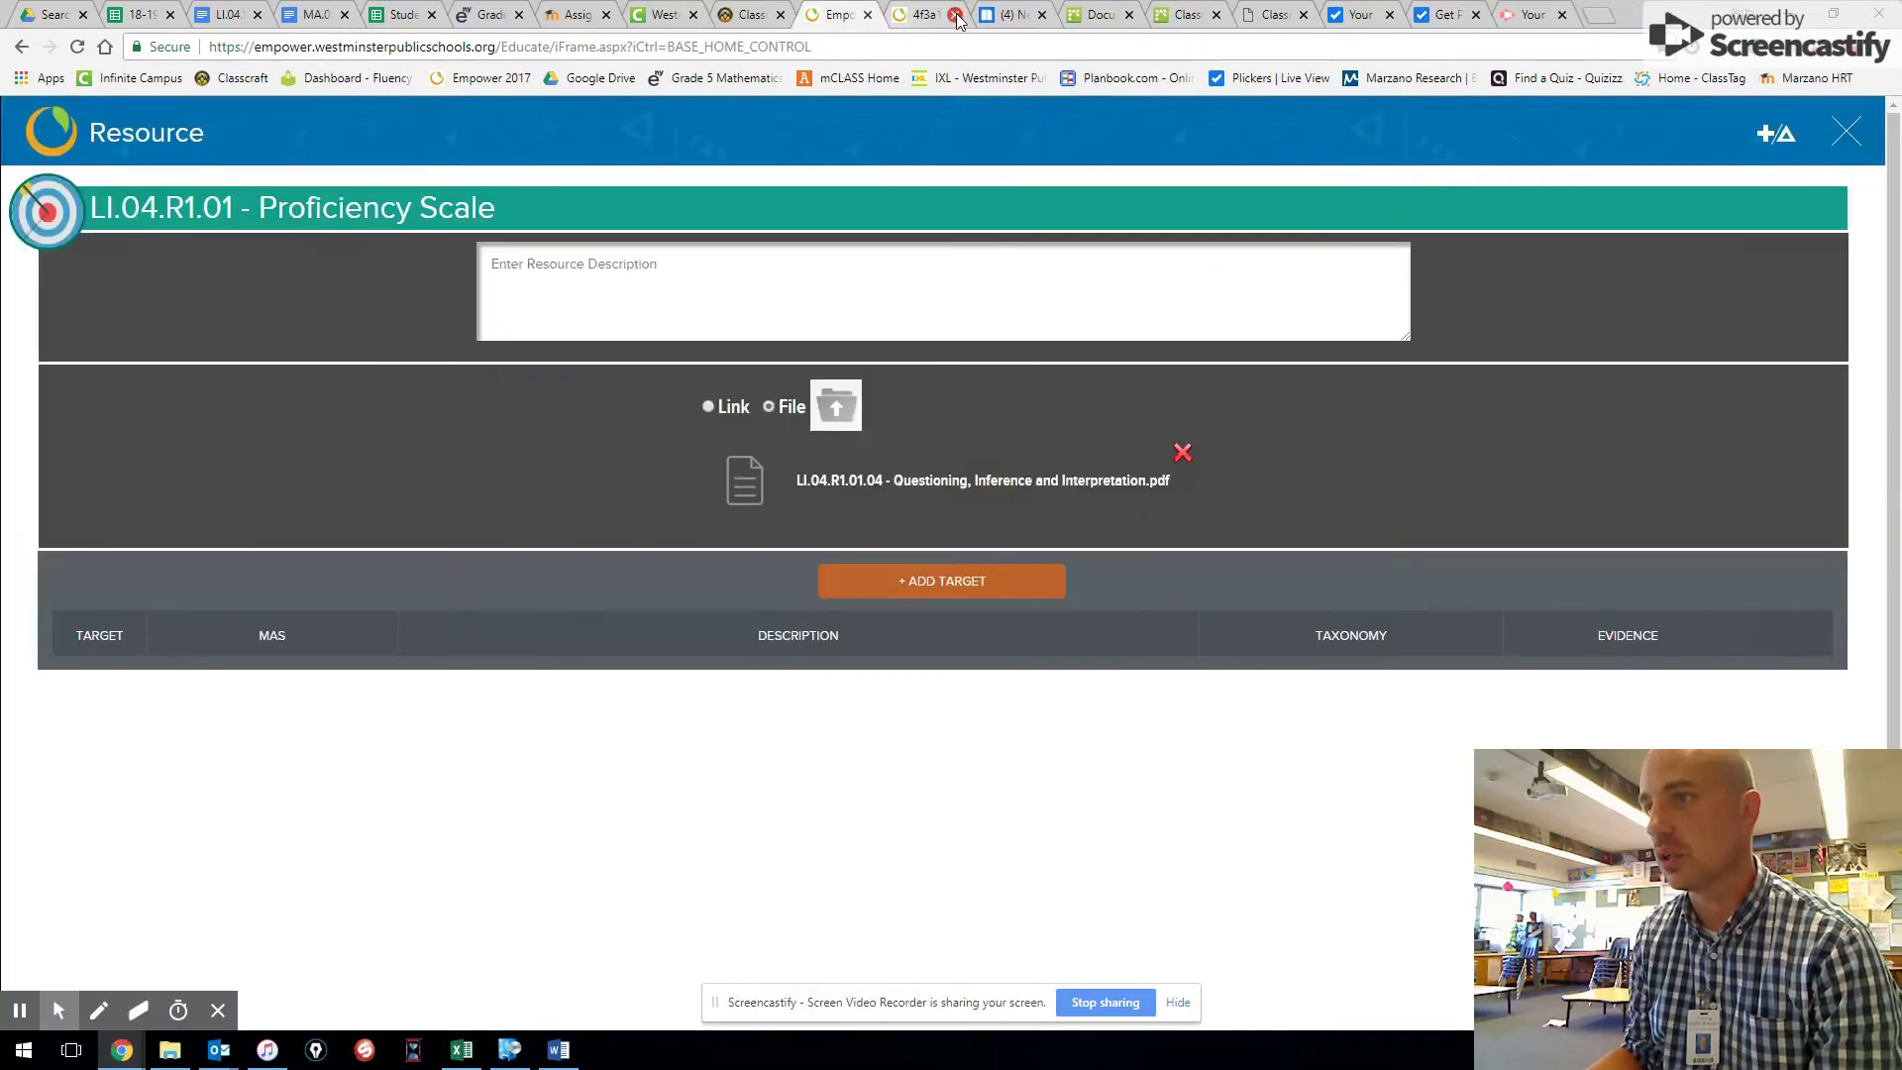
click(1854, 143)
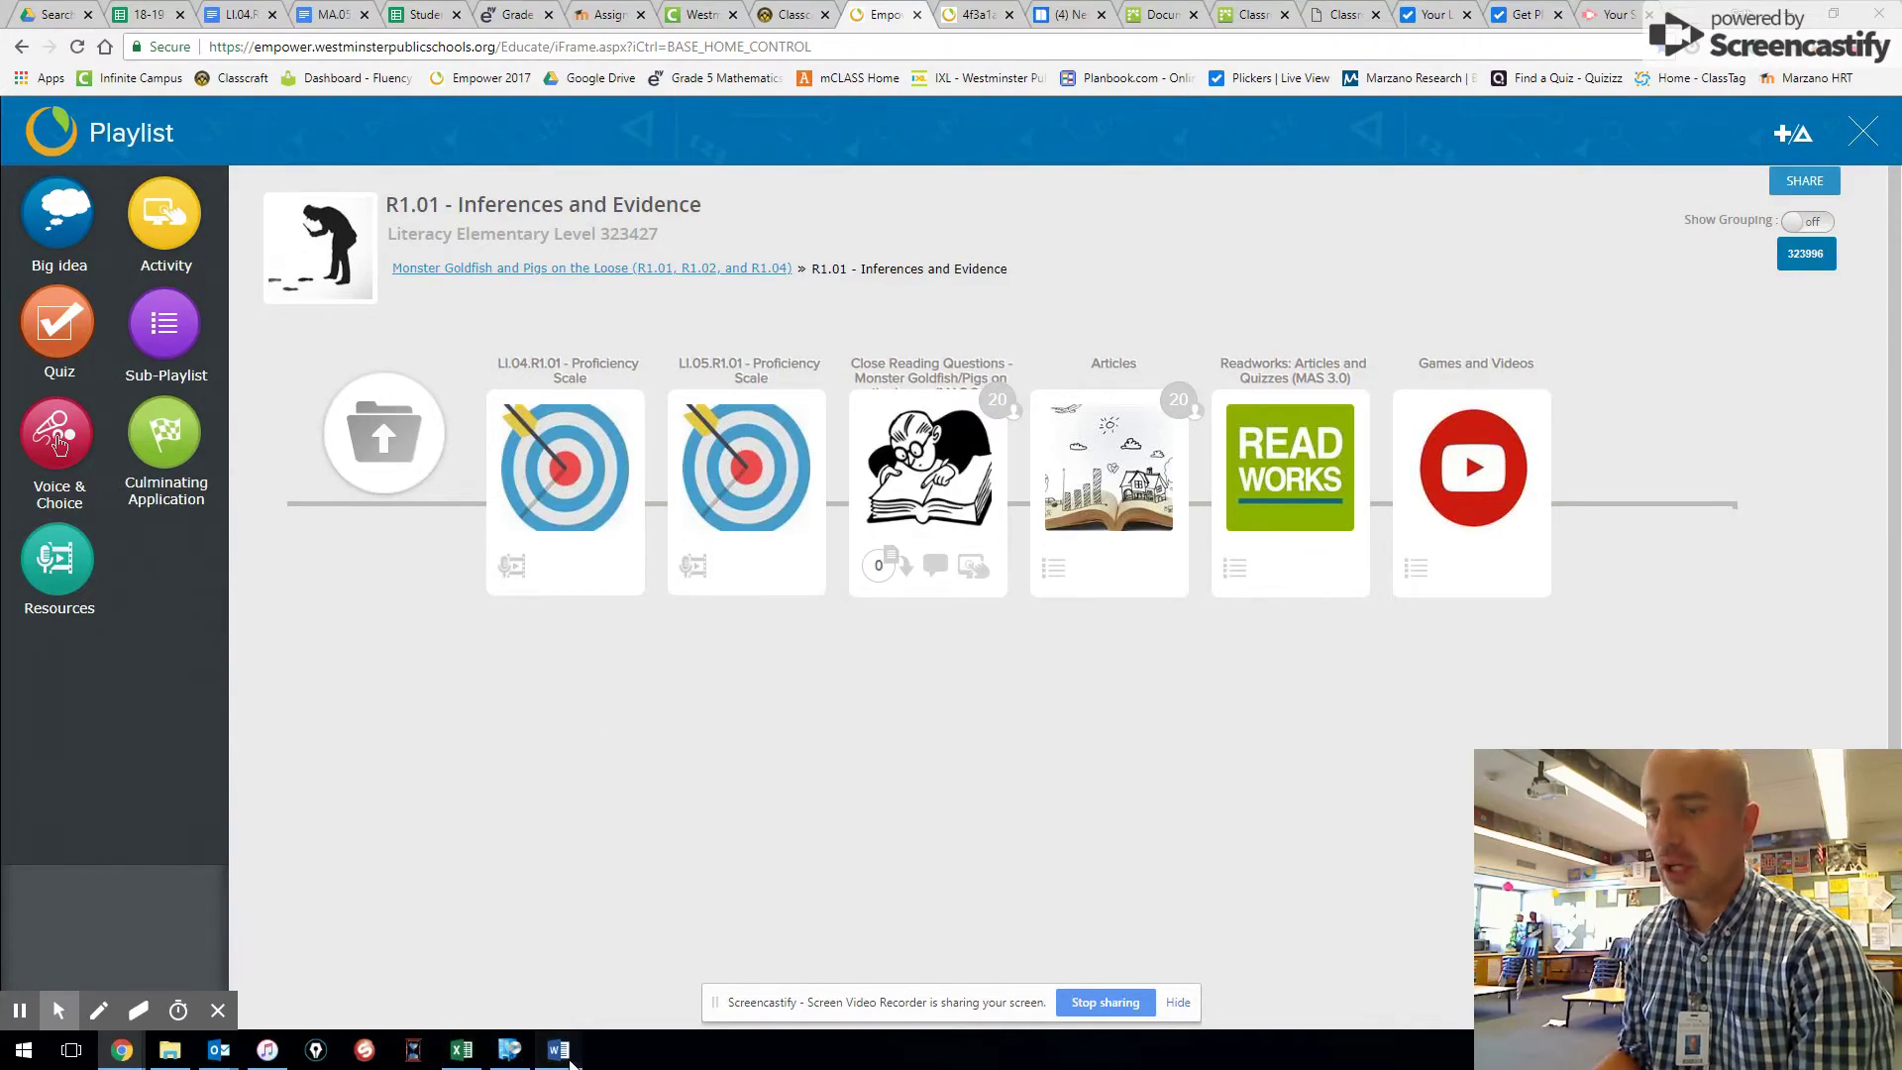
click(561, 1052)
scroll(441, 645, down, 3)
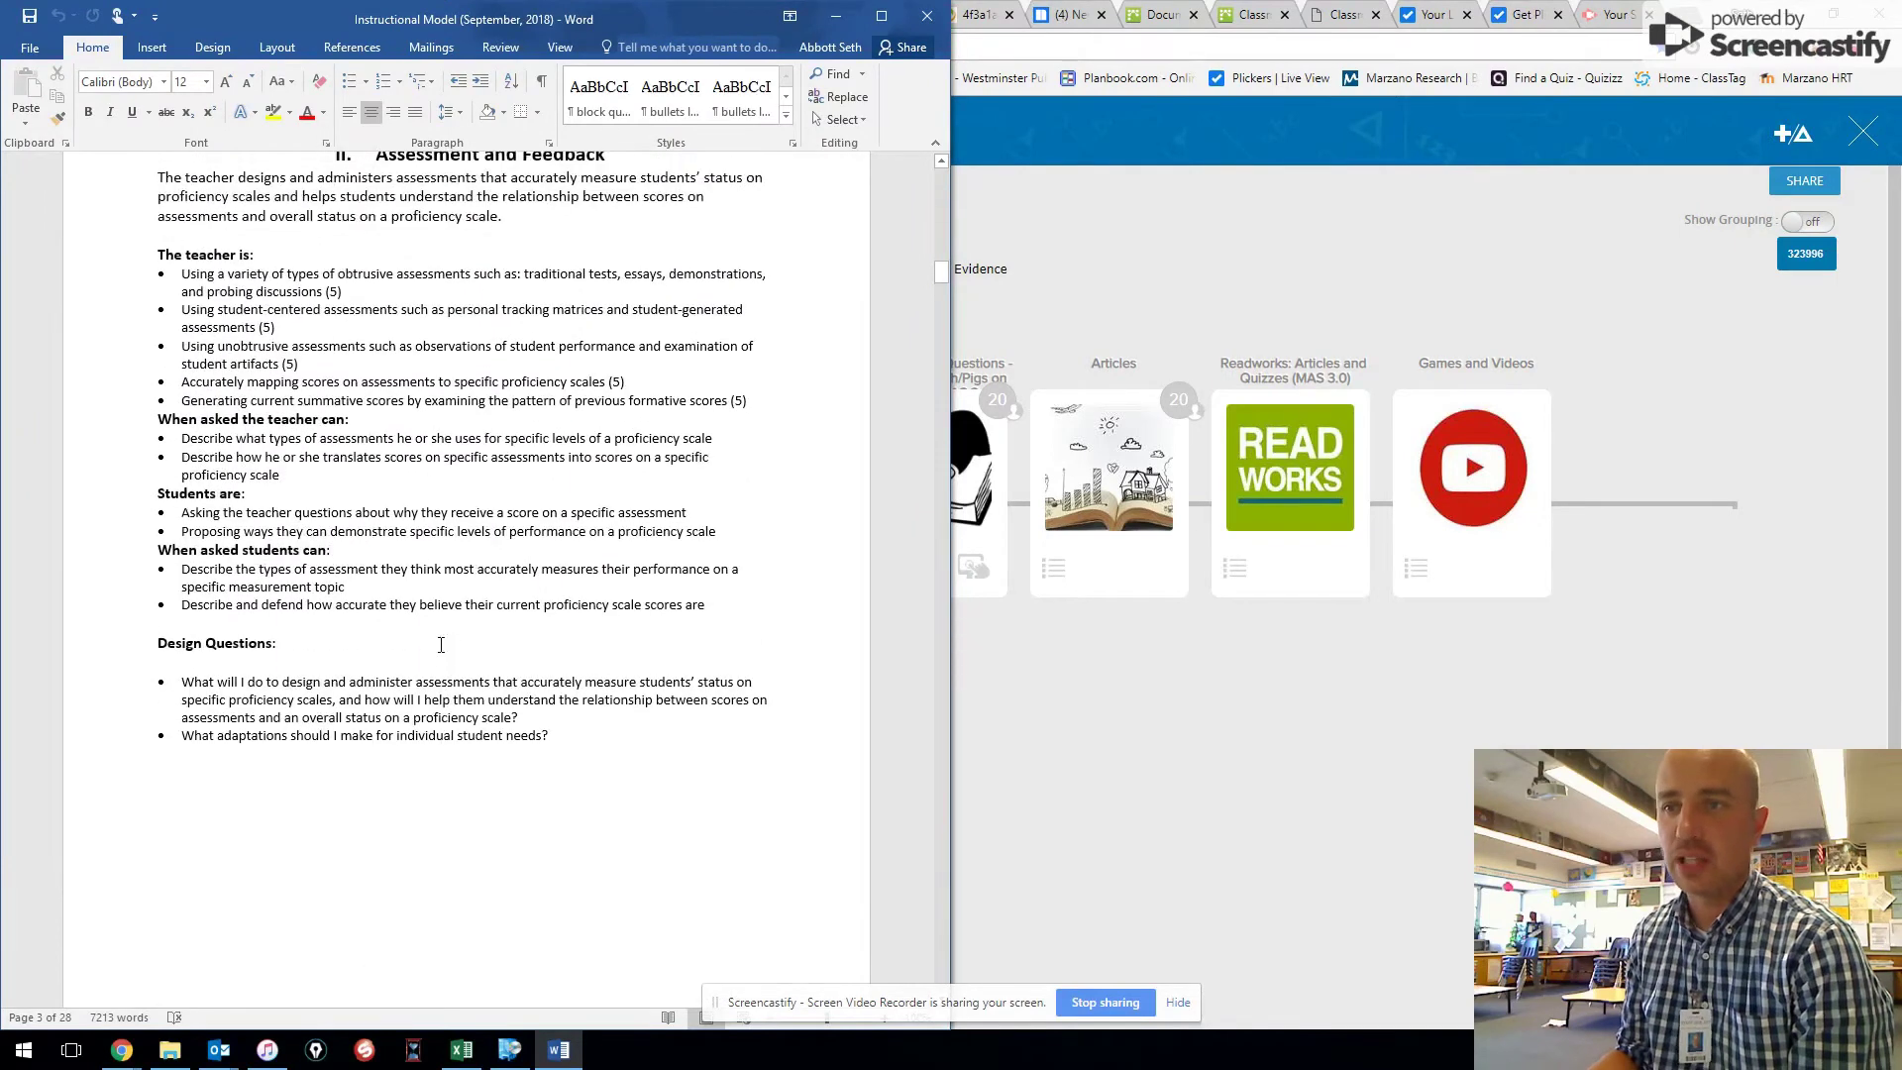
scroll(440, 645, up, 2)
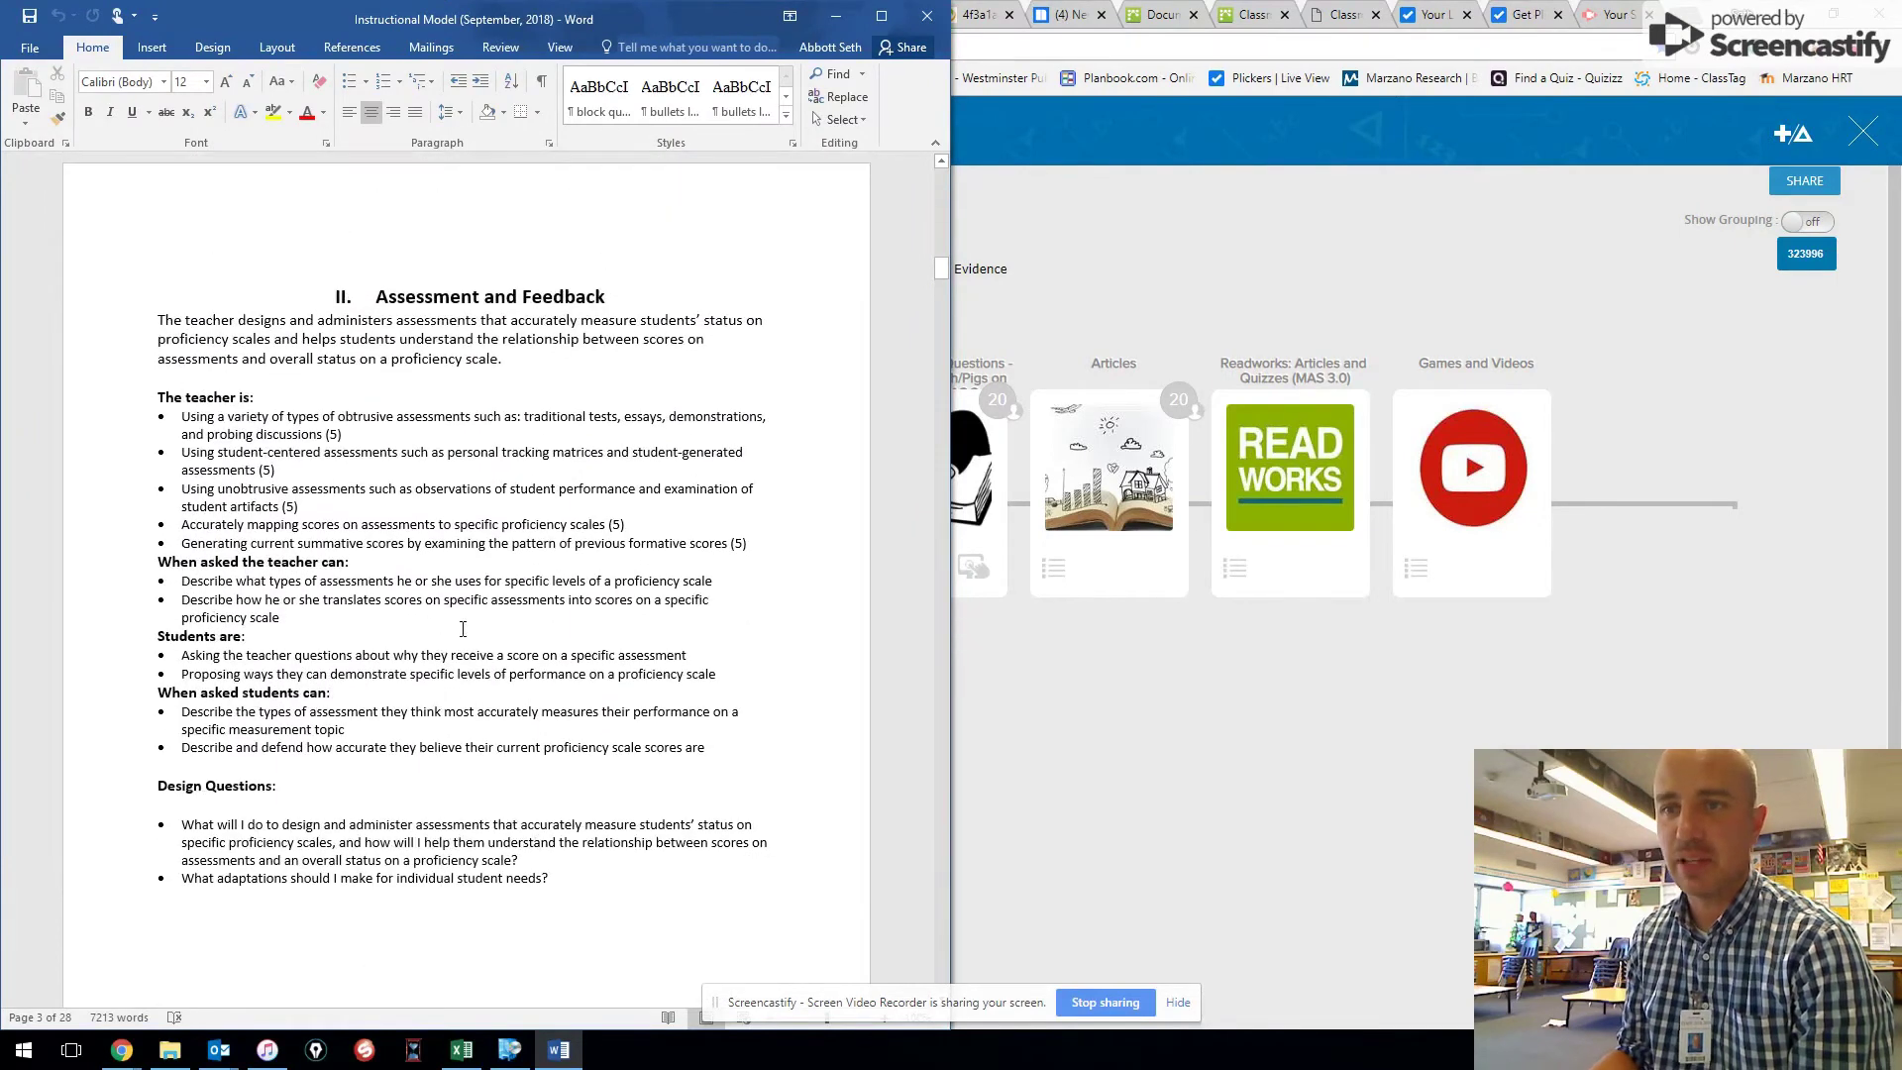
click(1303, 814)
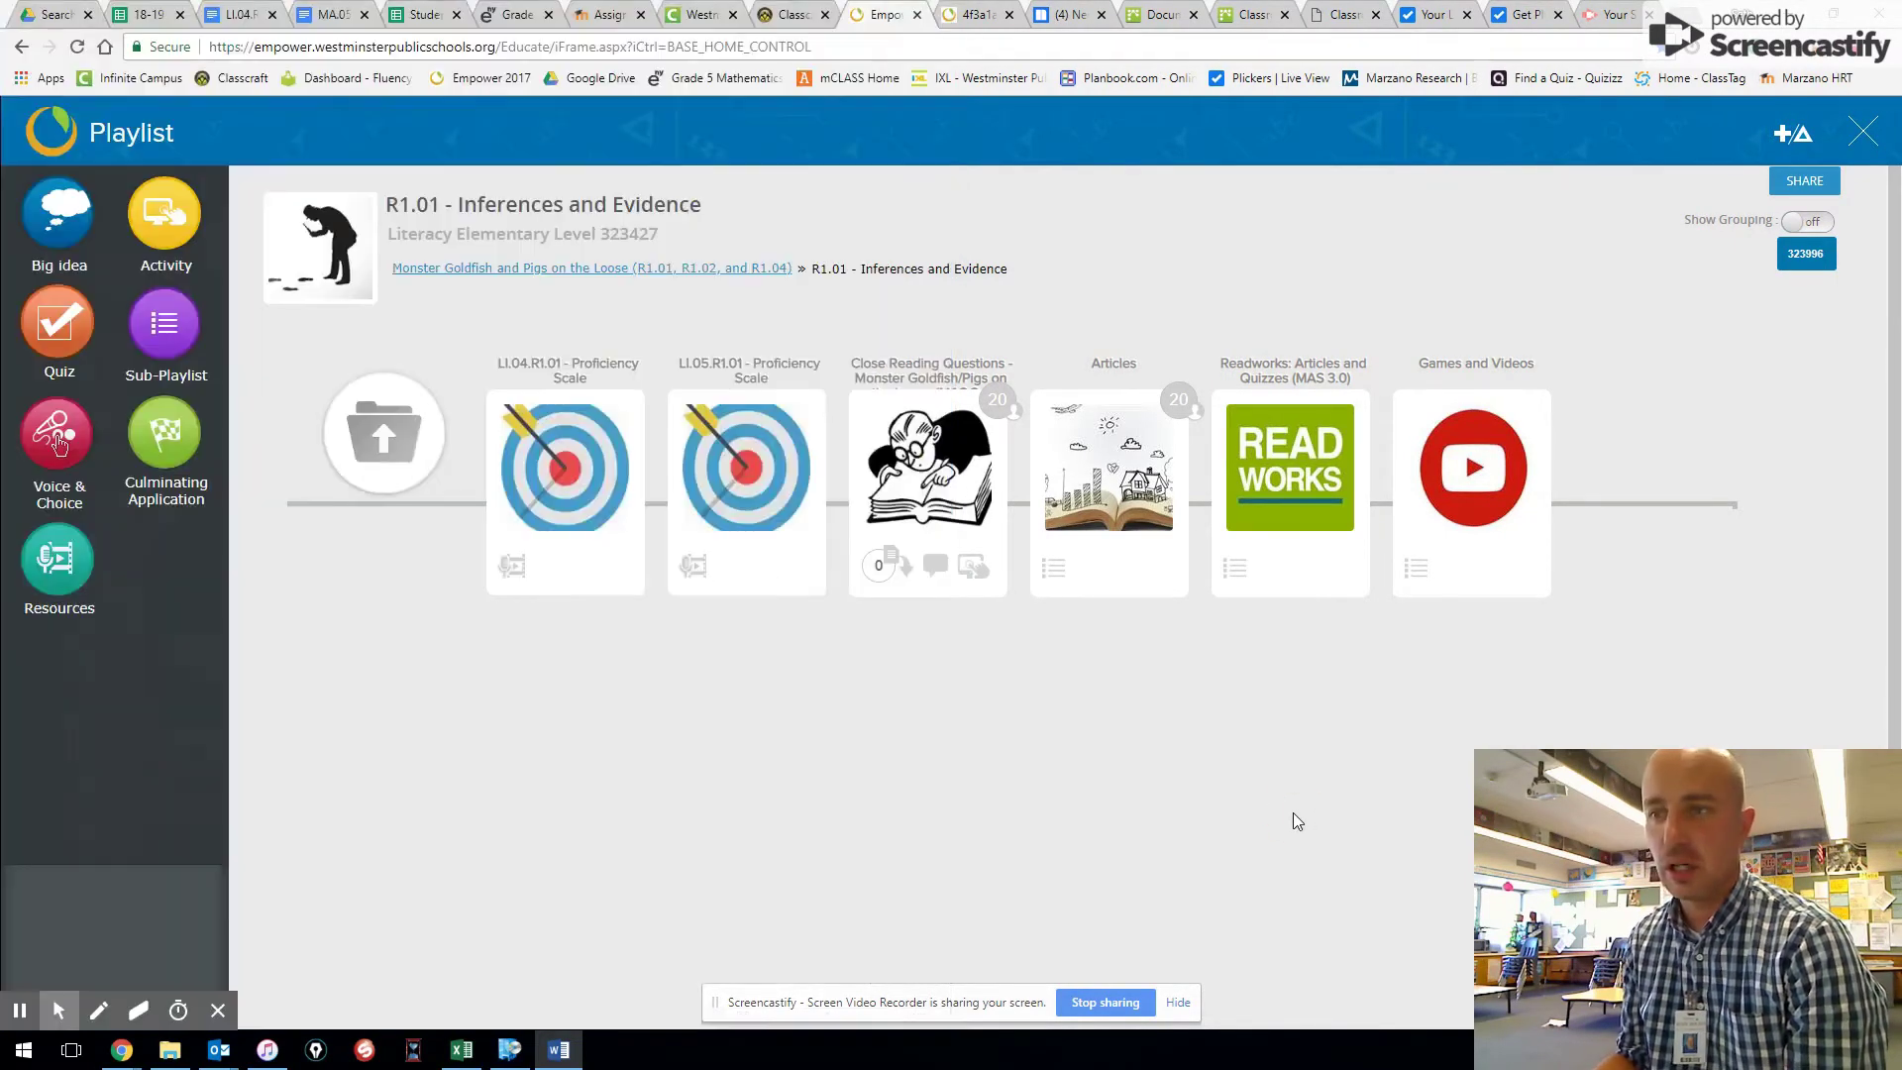
Go up to Monster Goldfish, reopen R1.01, and open its Articles folder of leveled articles.
click(382, 434)
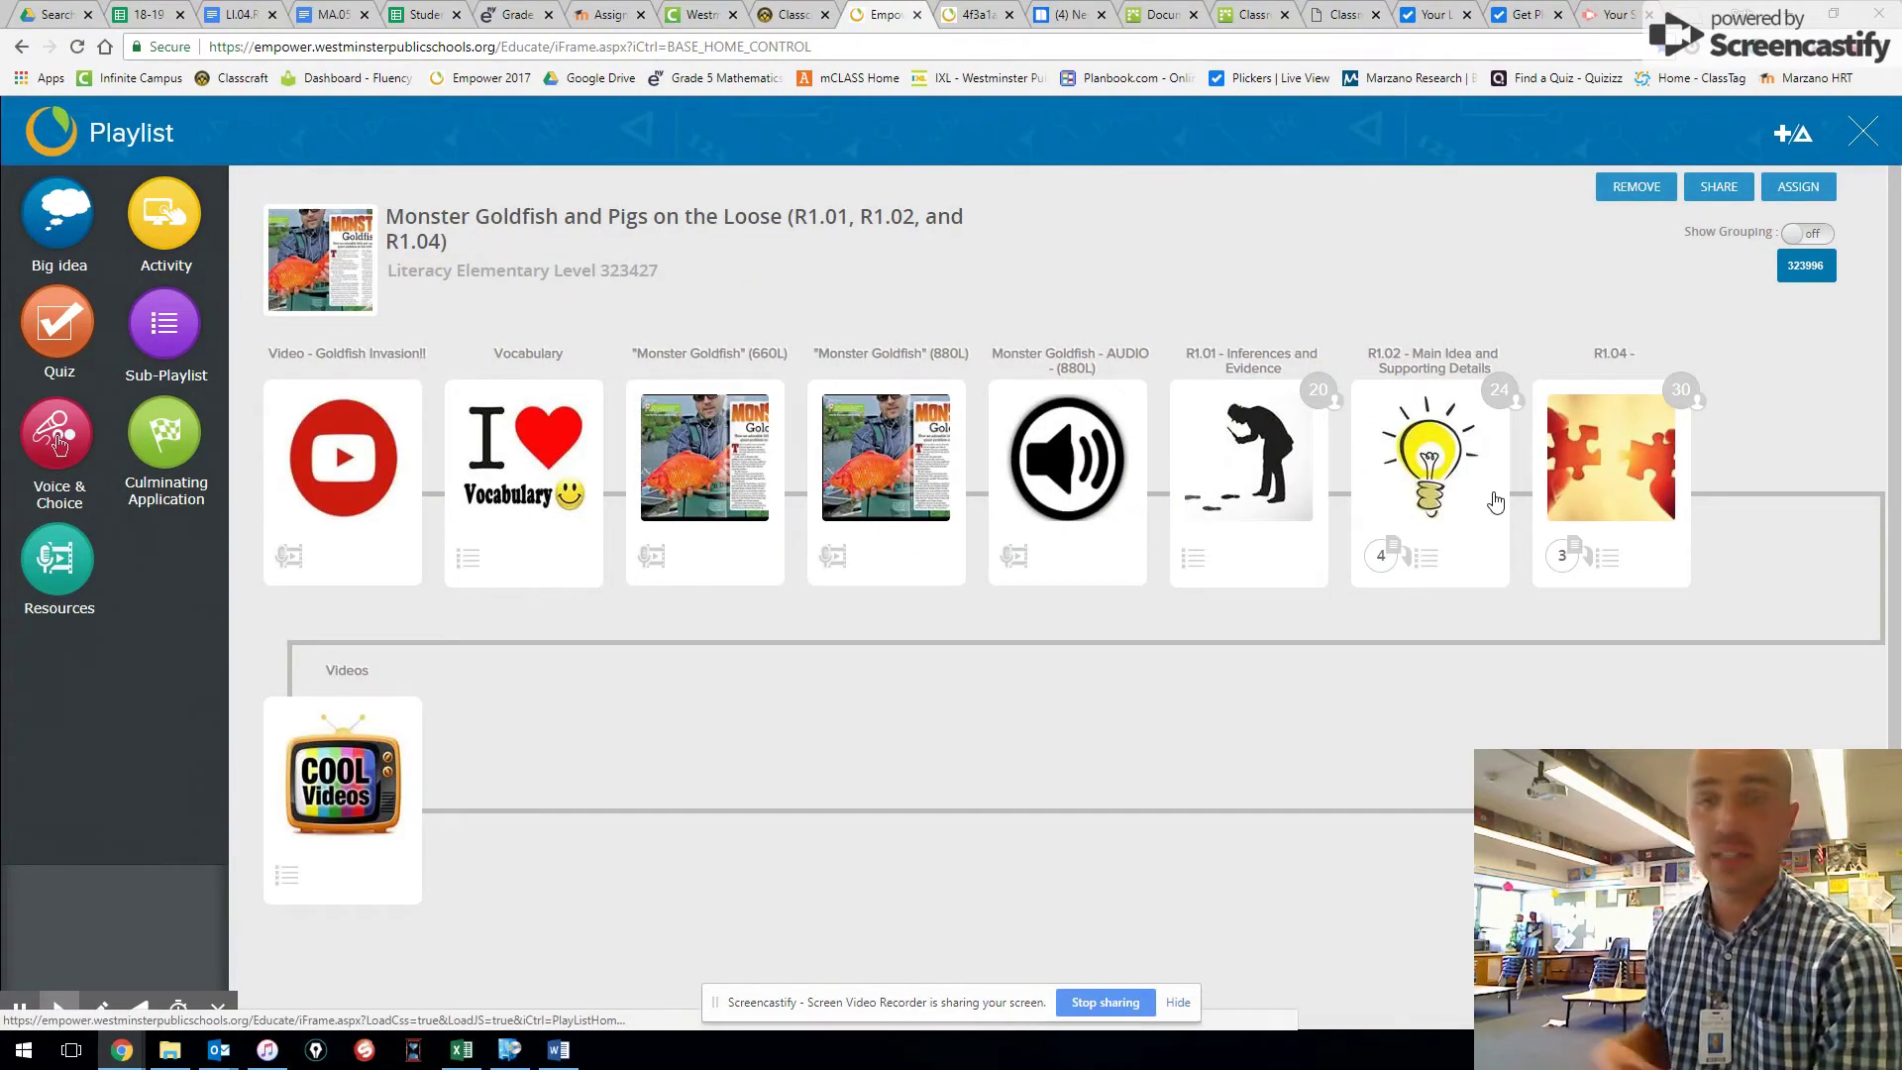
click(1243, 466)
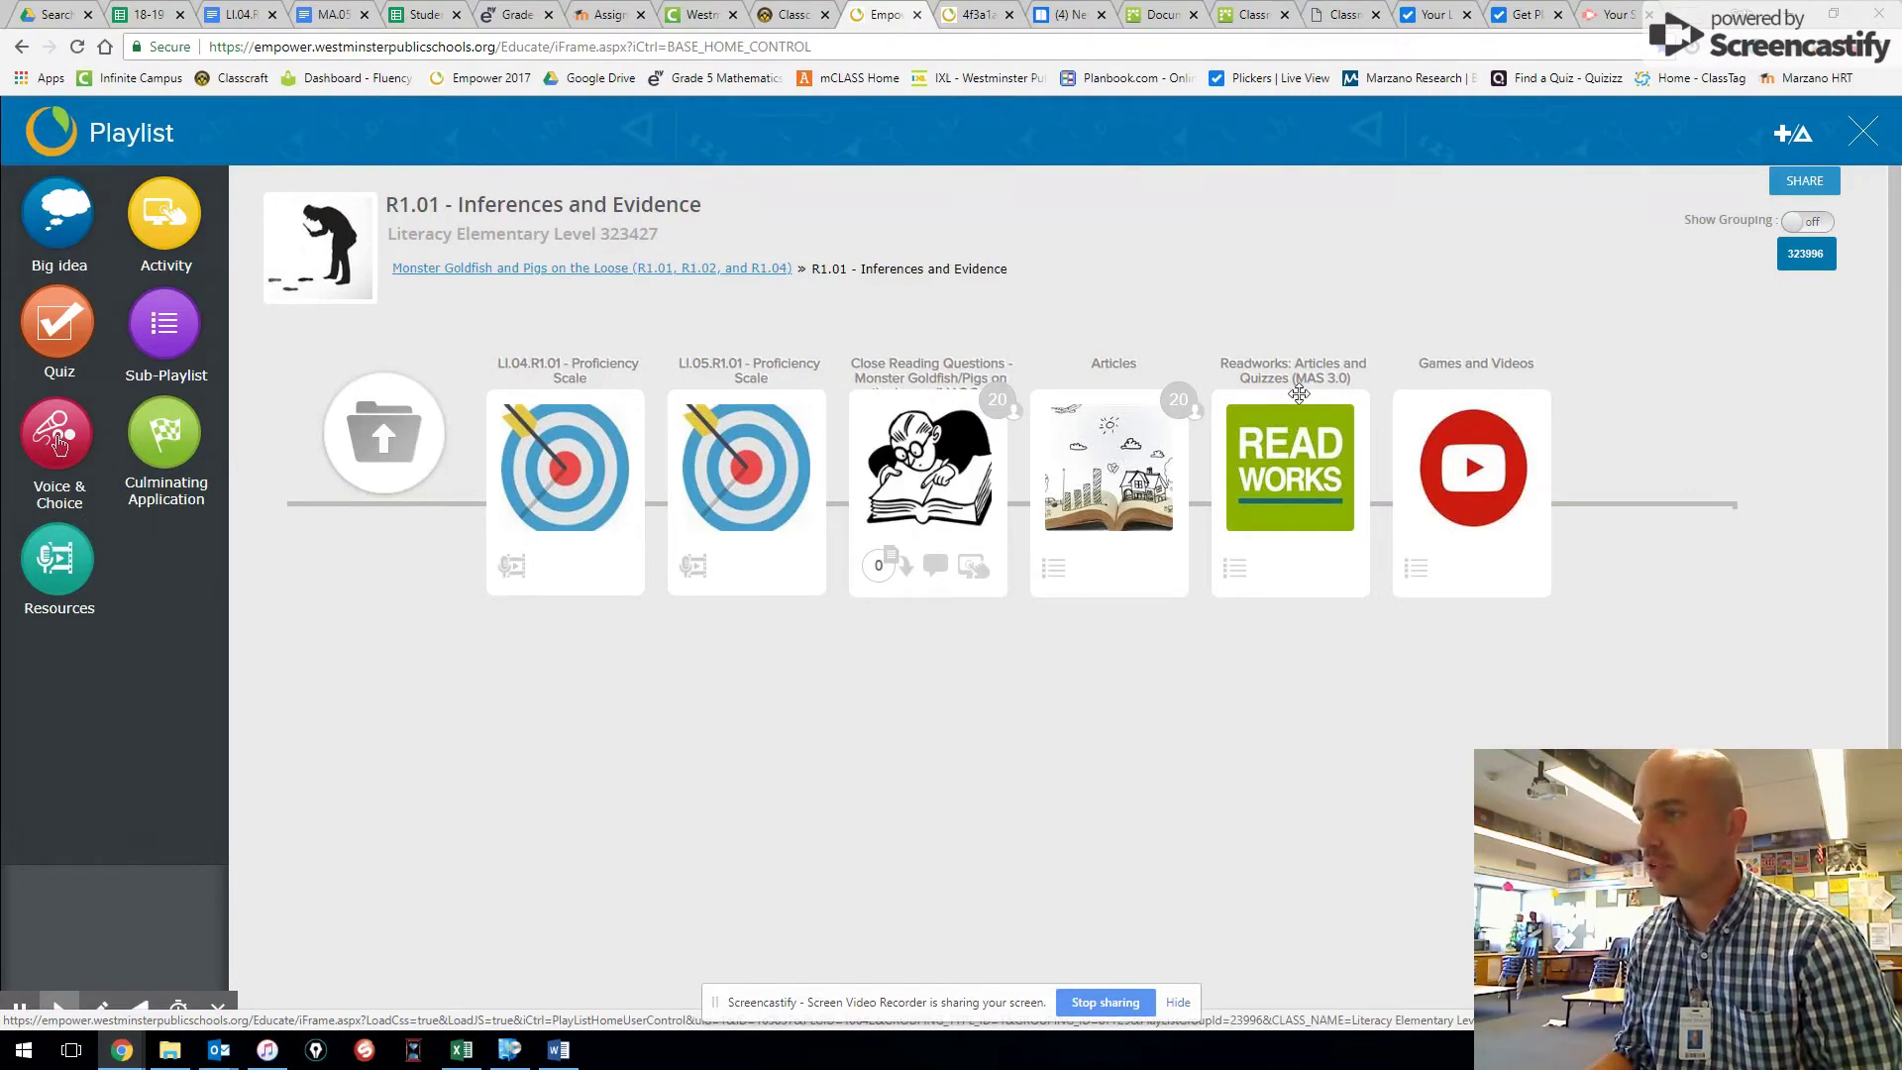
click(1116, 465)
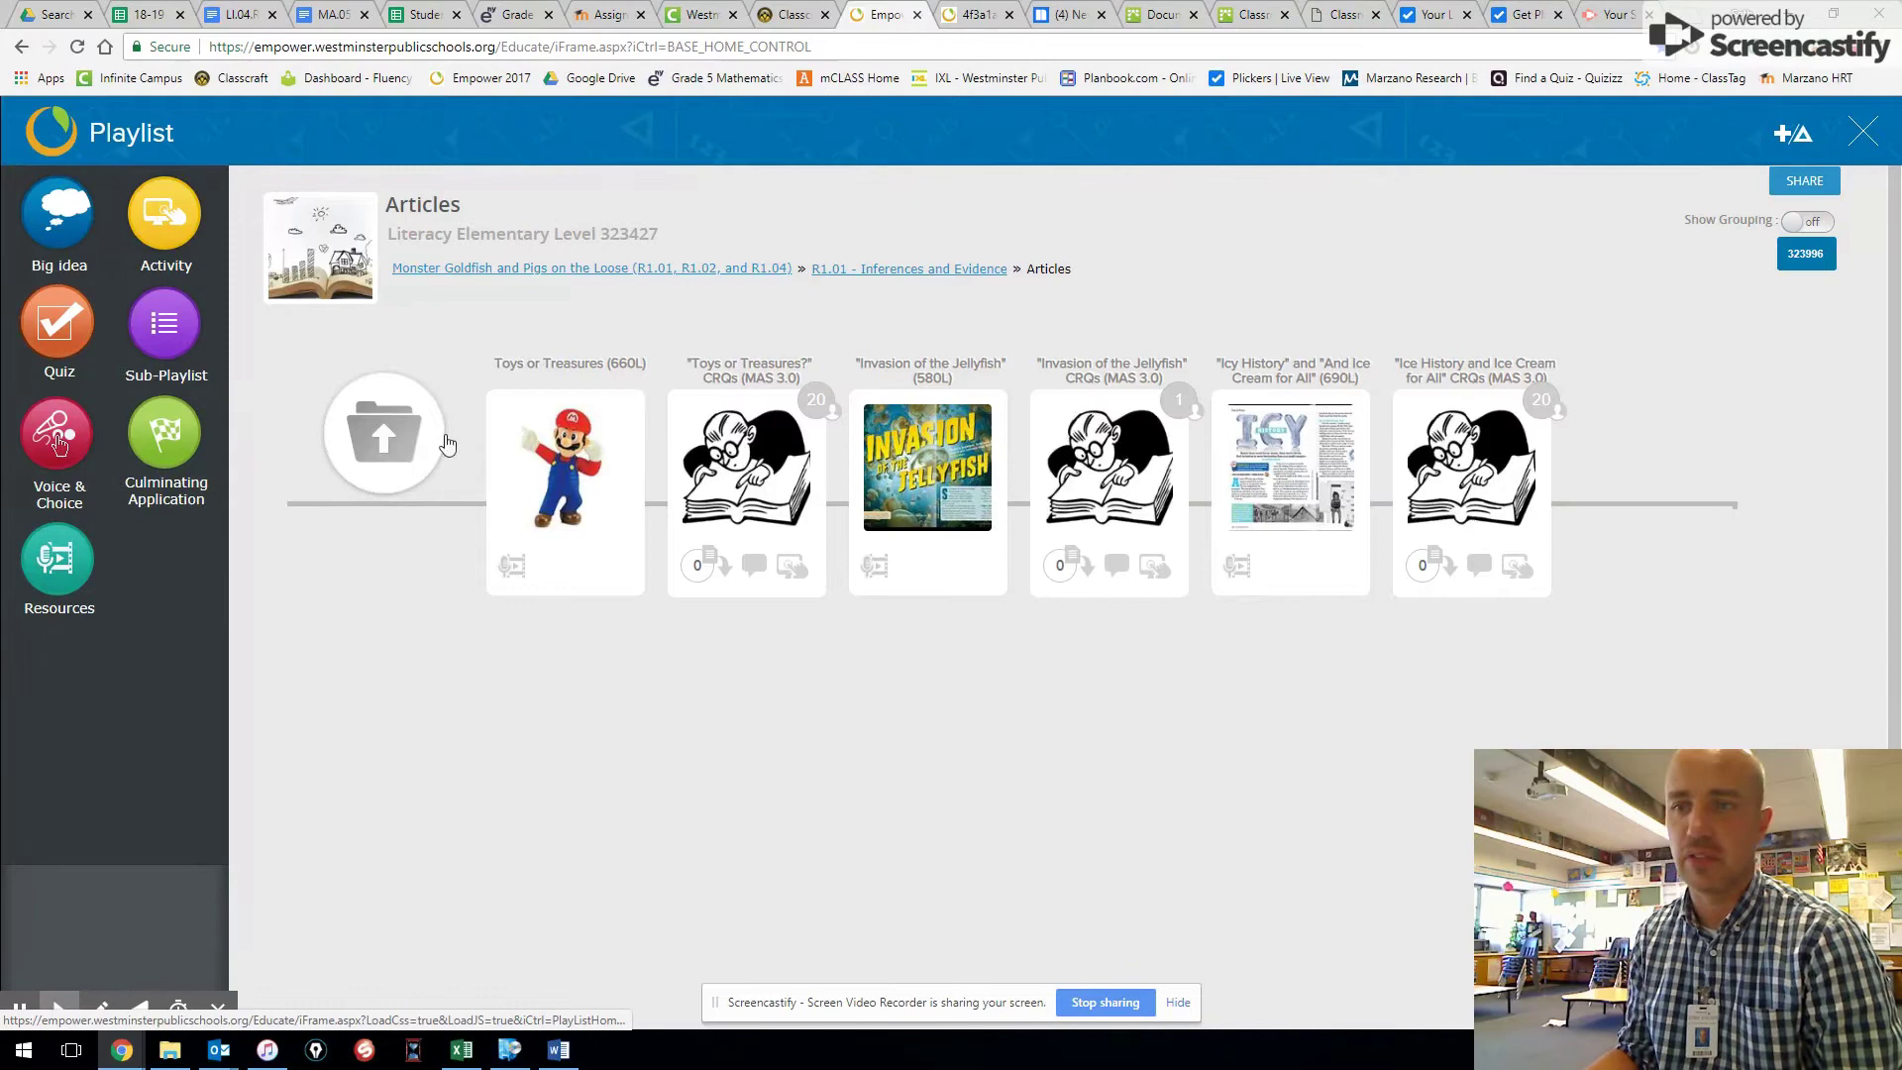
Go up two levels to Monster Goldfish and open R1.02 Main Idea and Supporting Details.
click(394, 442)
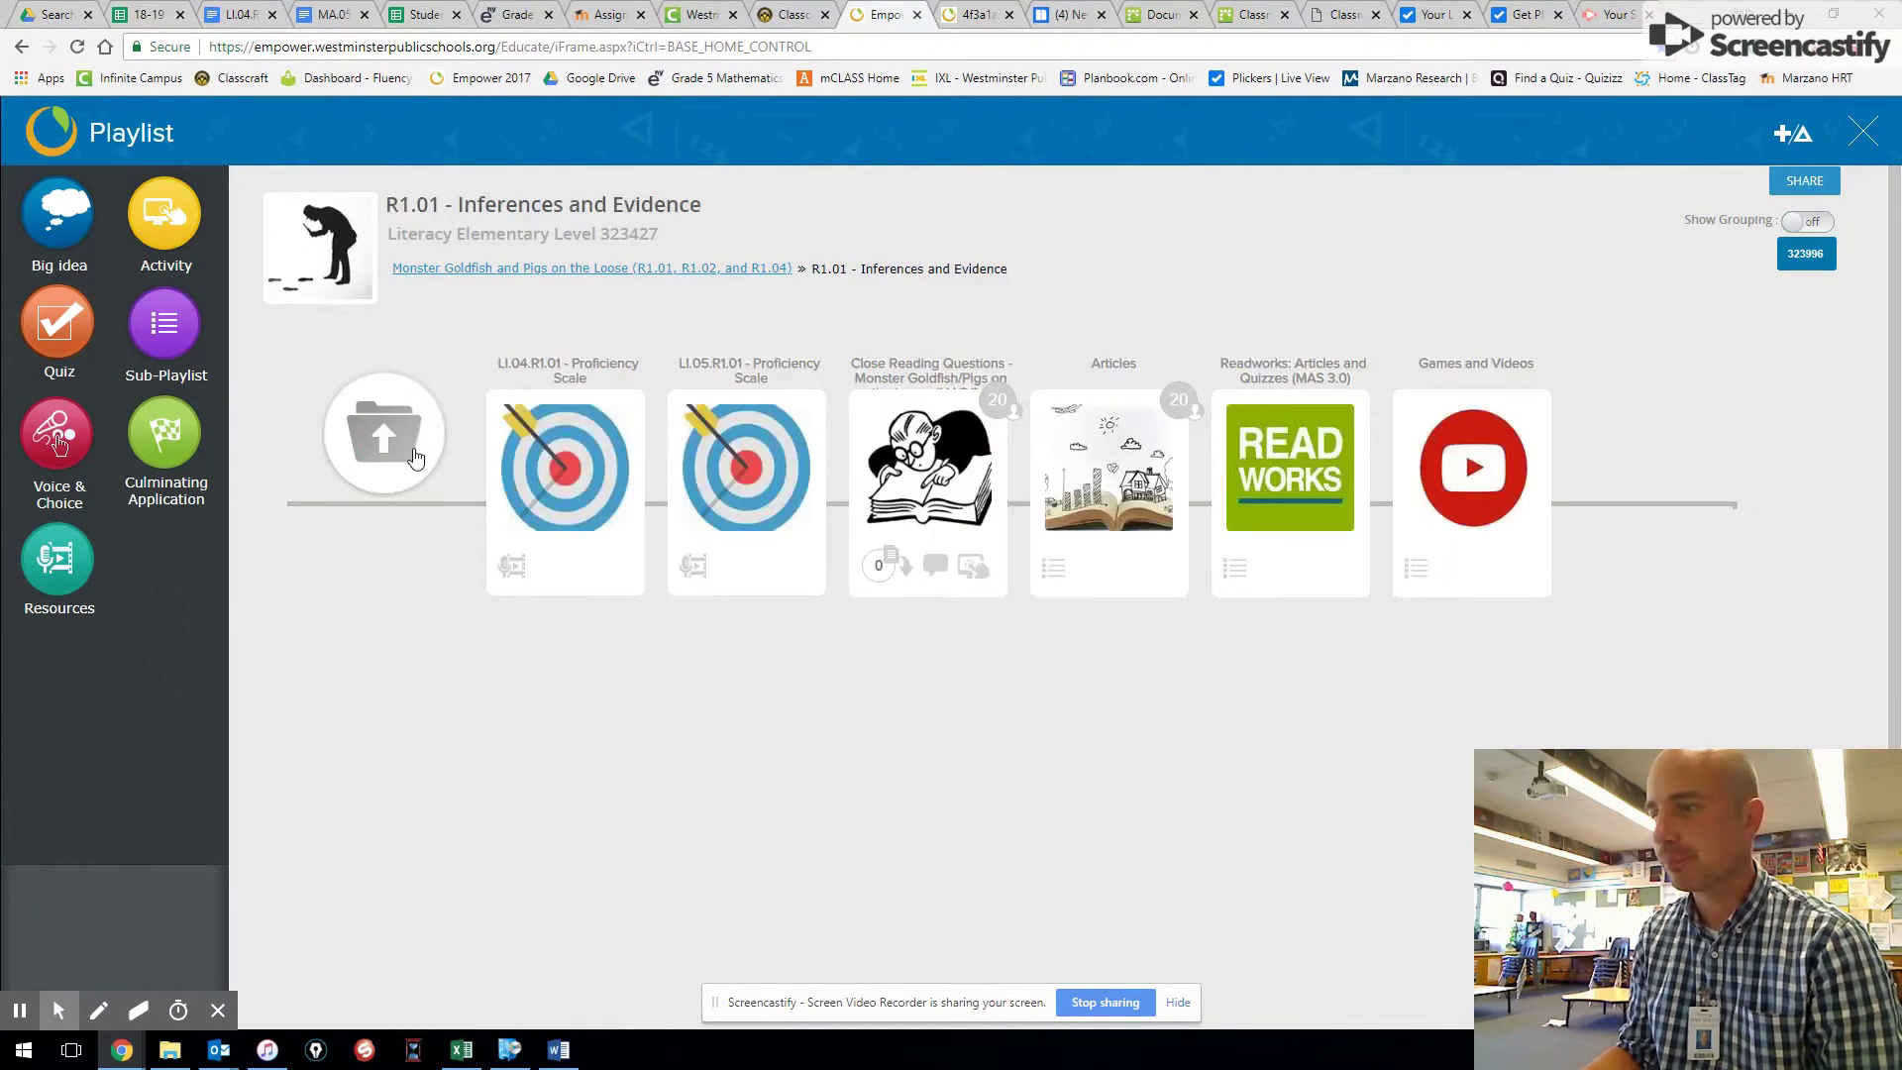
click(382, 436)
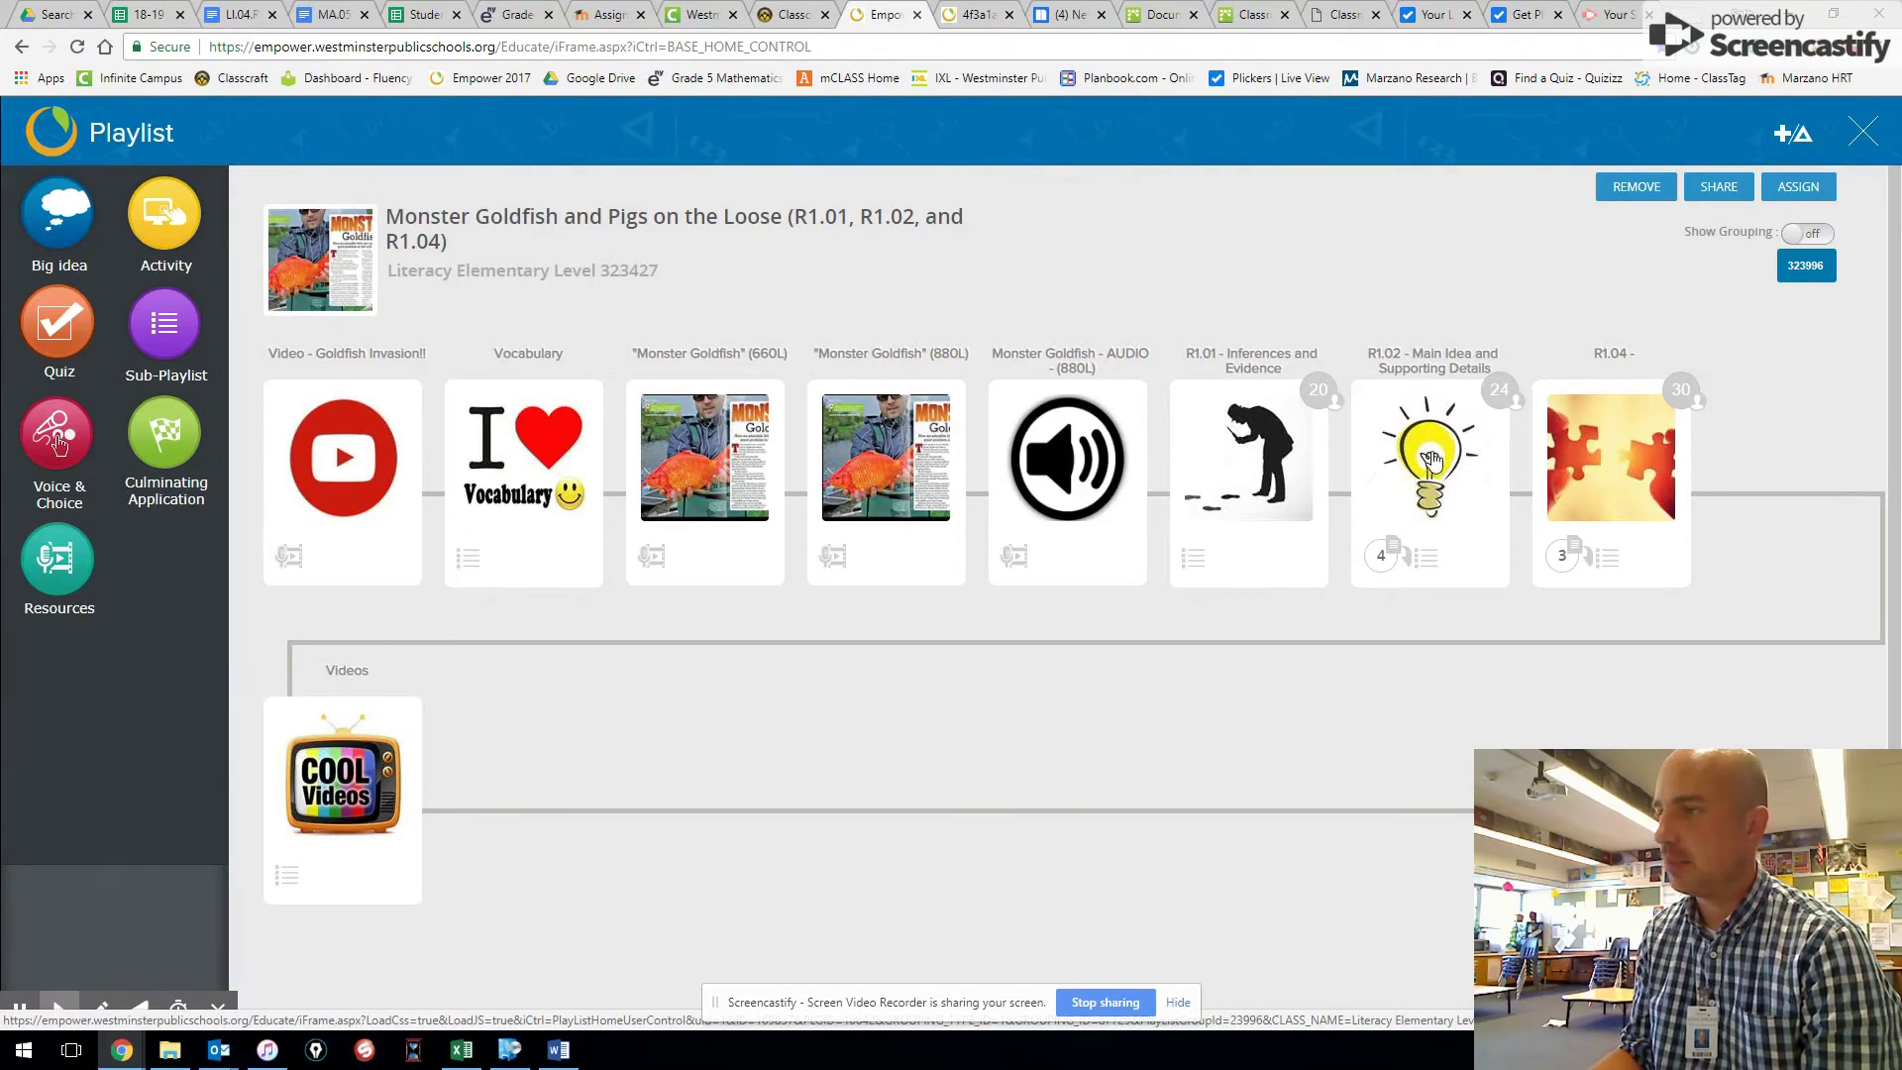
click(1431, 461)
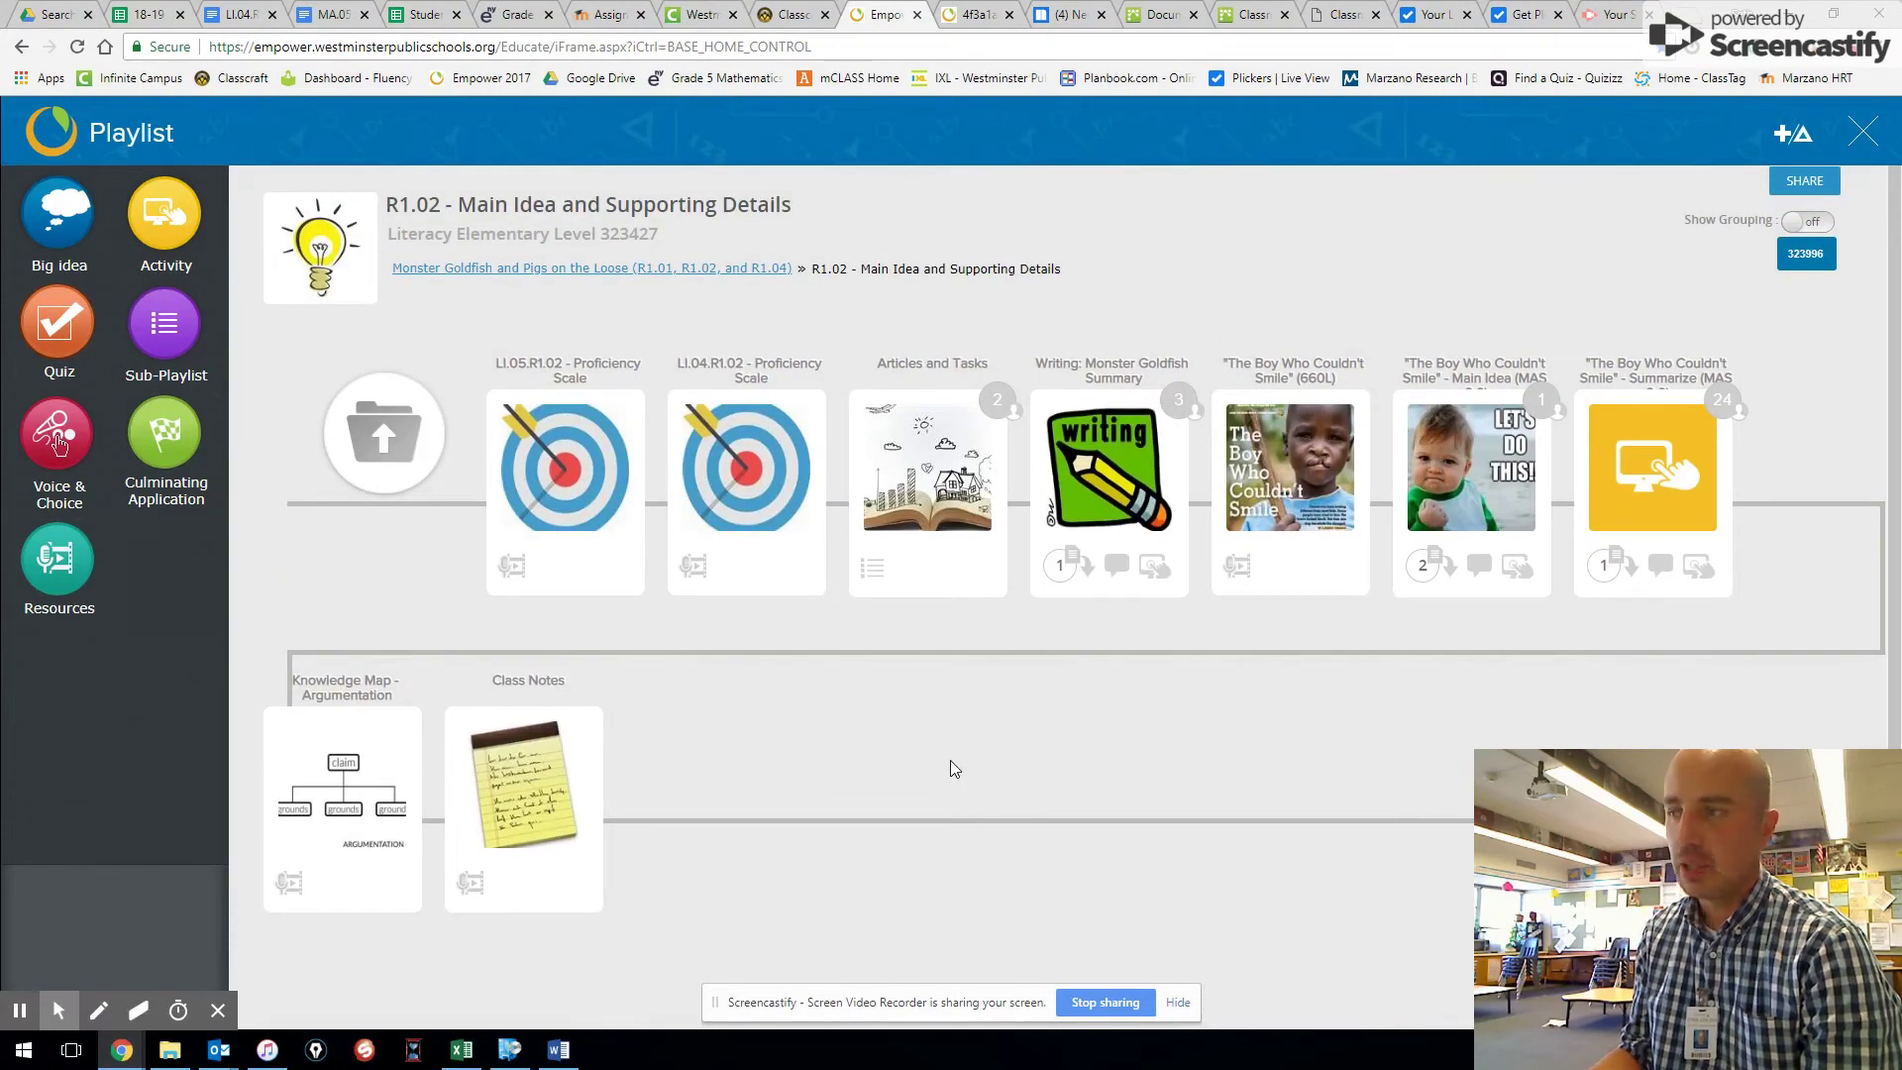
click(558, 1050)
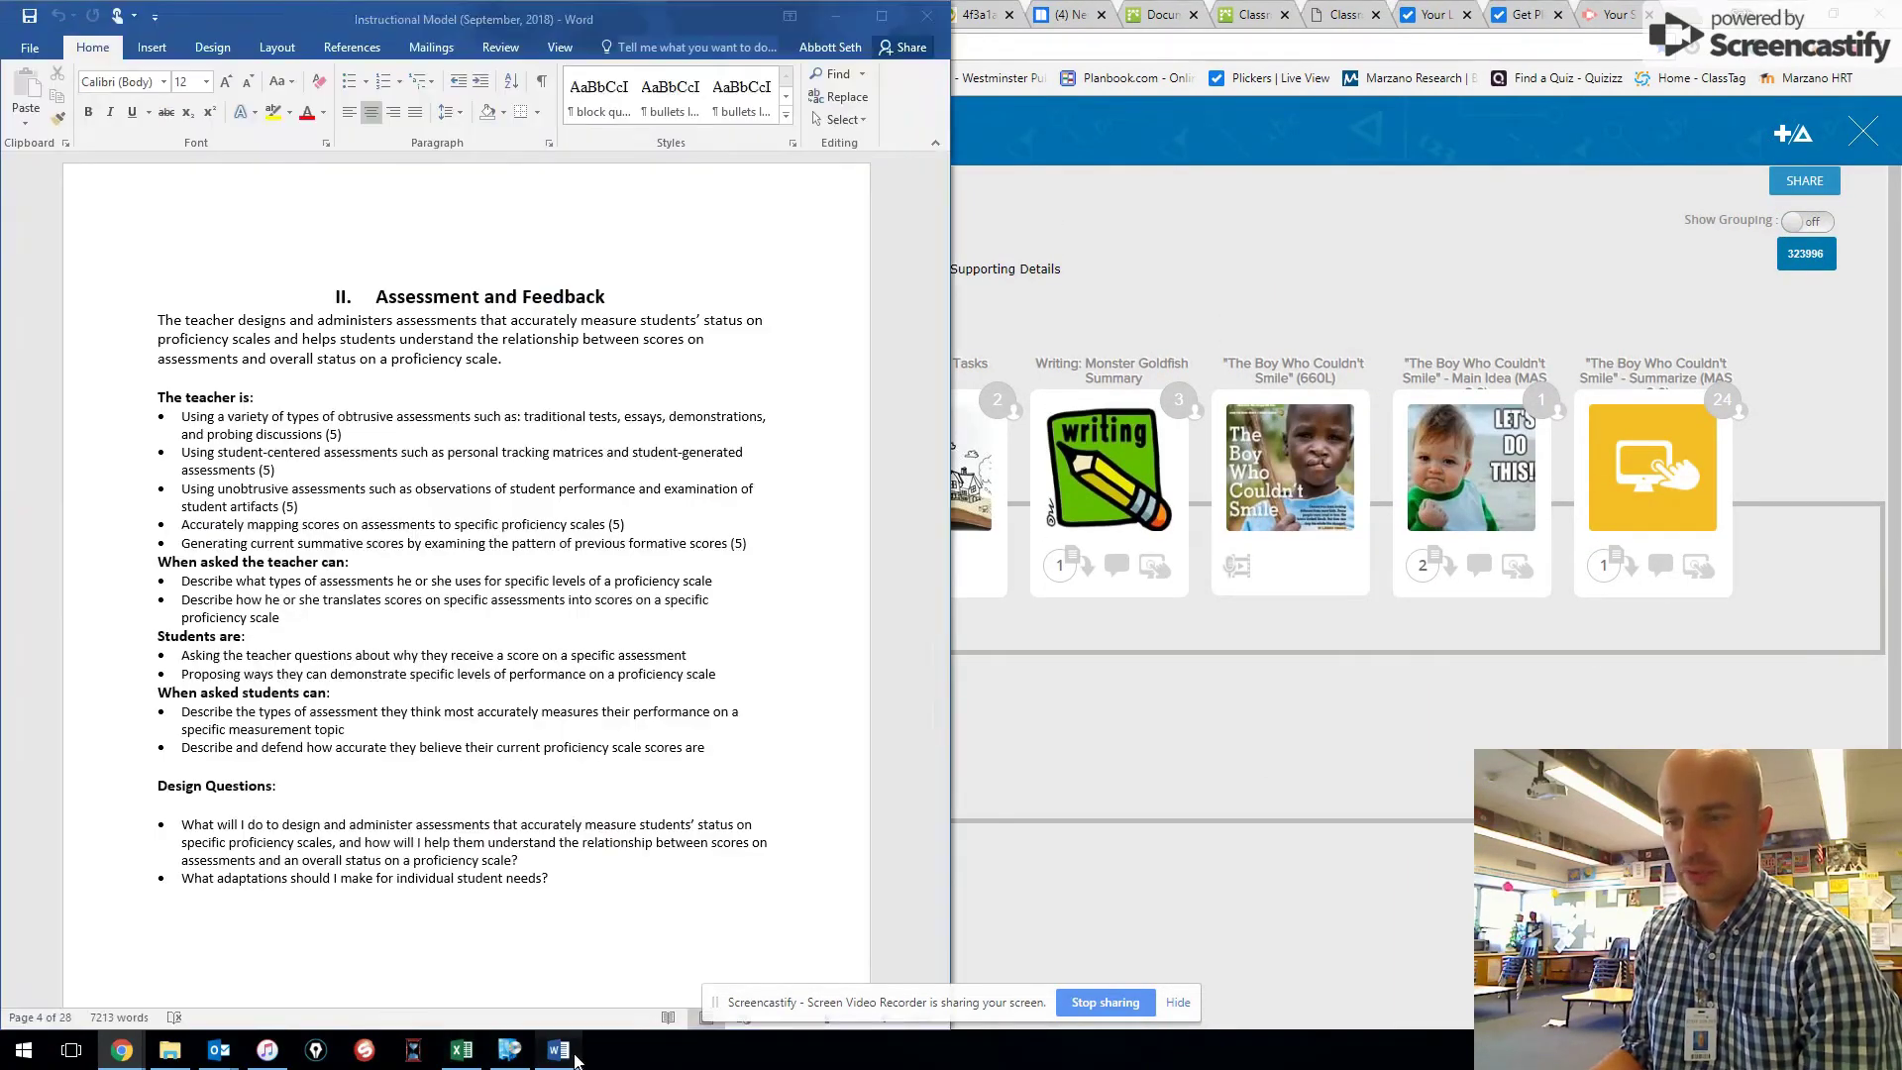
scroll(407, 647, down, 10)
scroll(407, 647, down, 9)
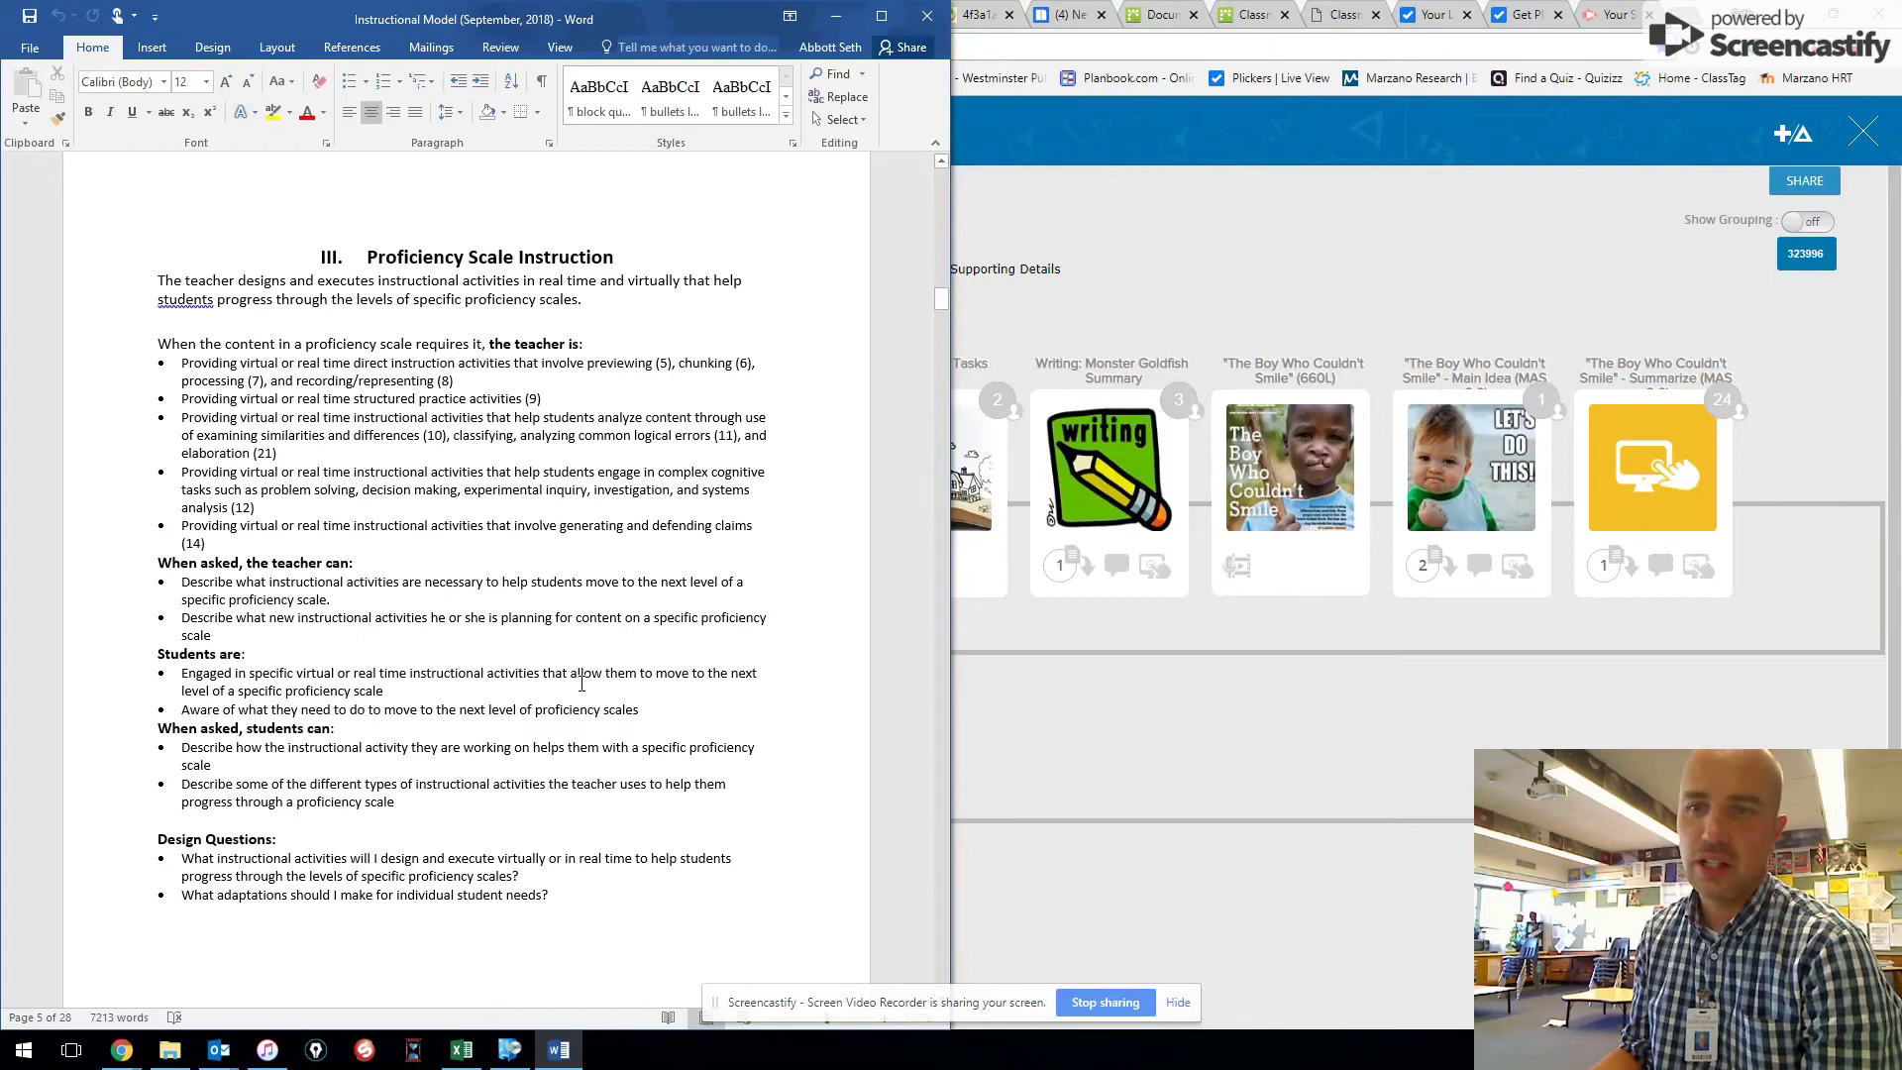
click(1327, 769)
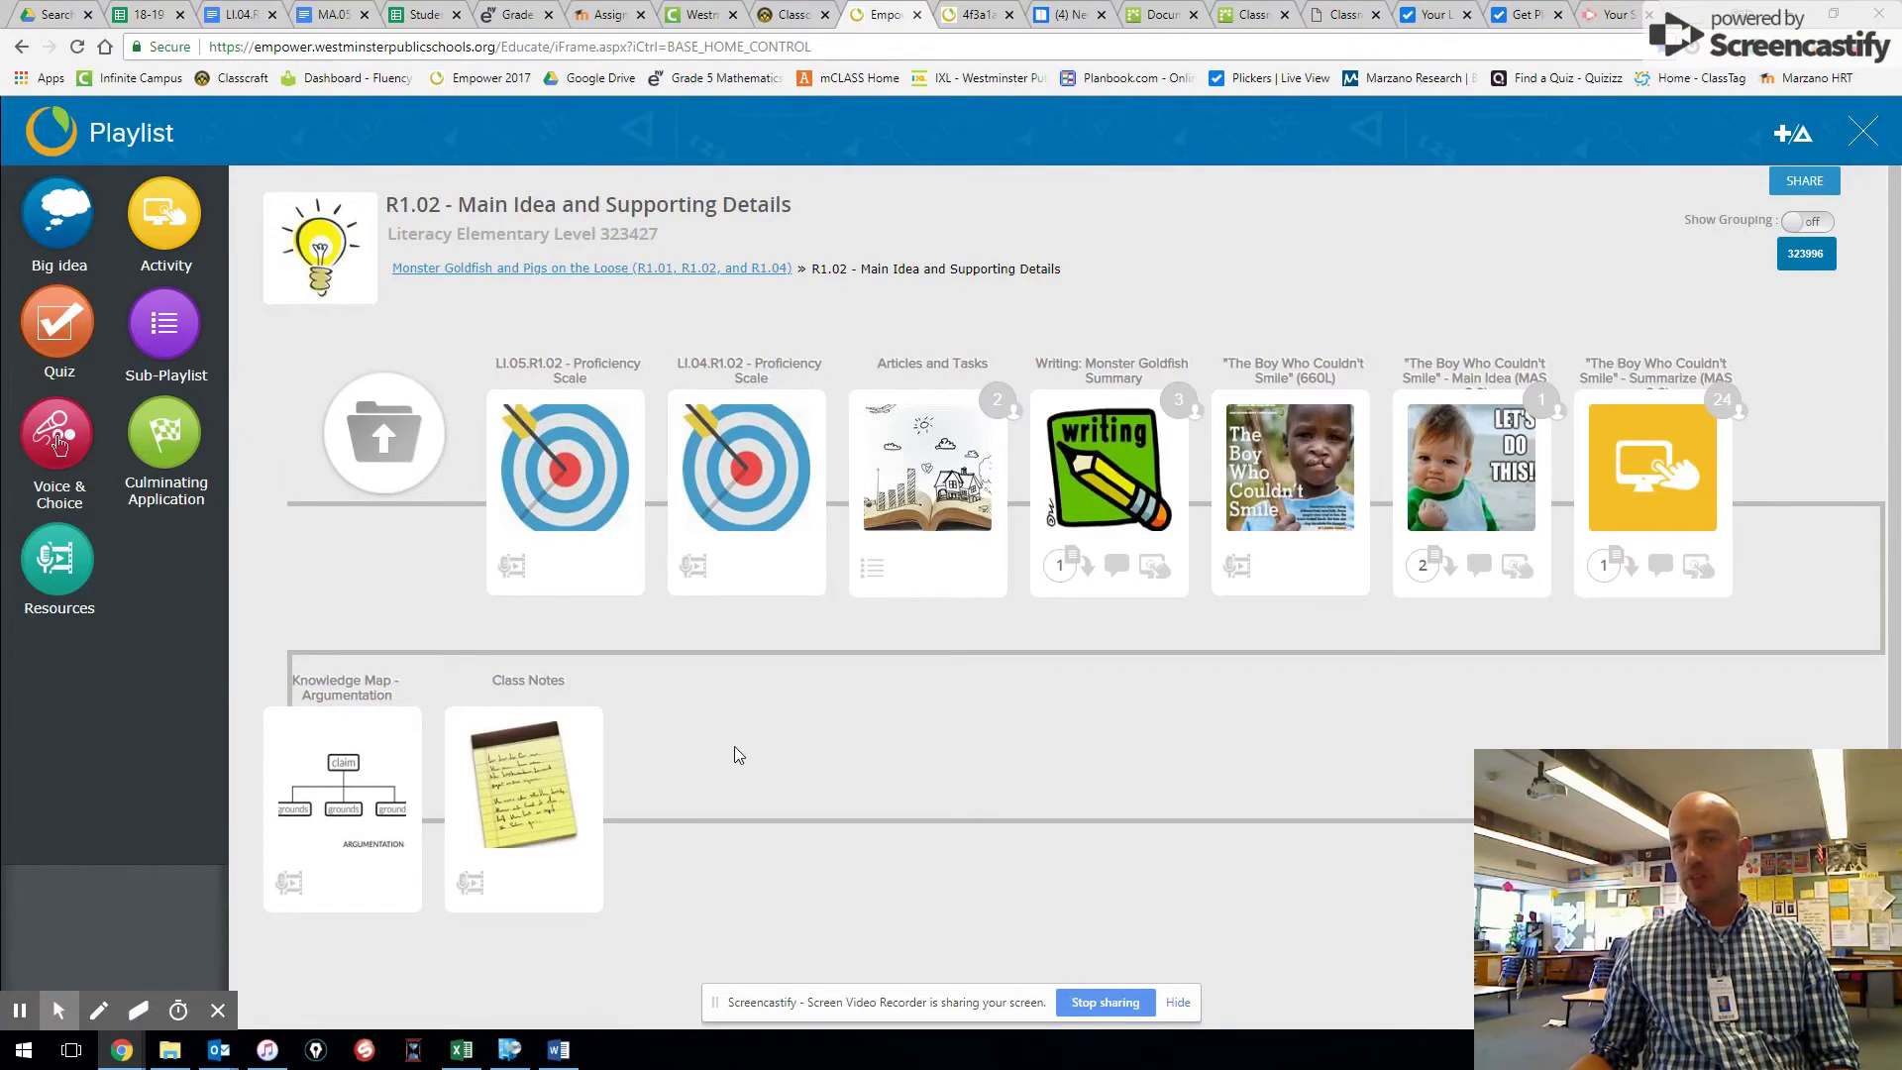
Open the R1.02 Class Notes resource and view its Galveston main-idea notes screenshot.
click(525, 787)
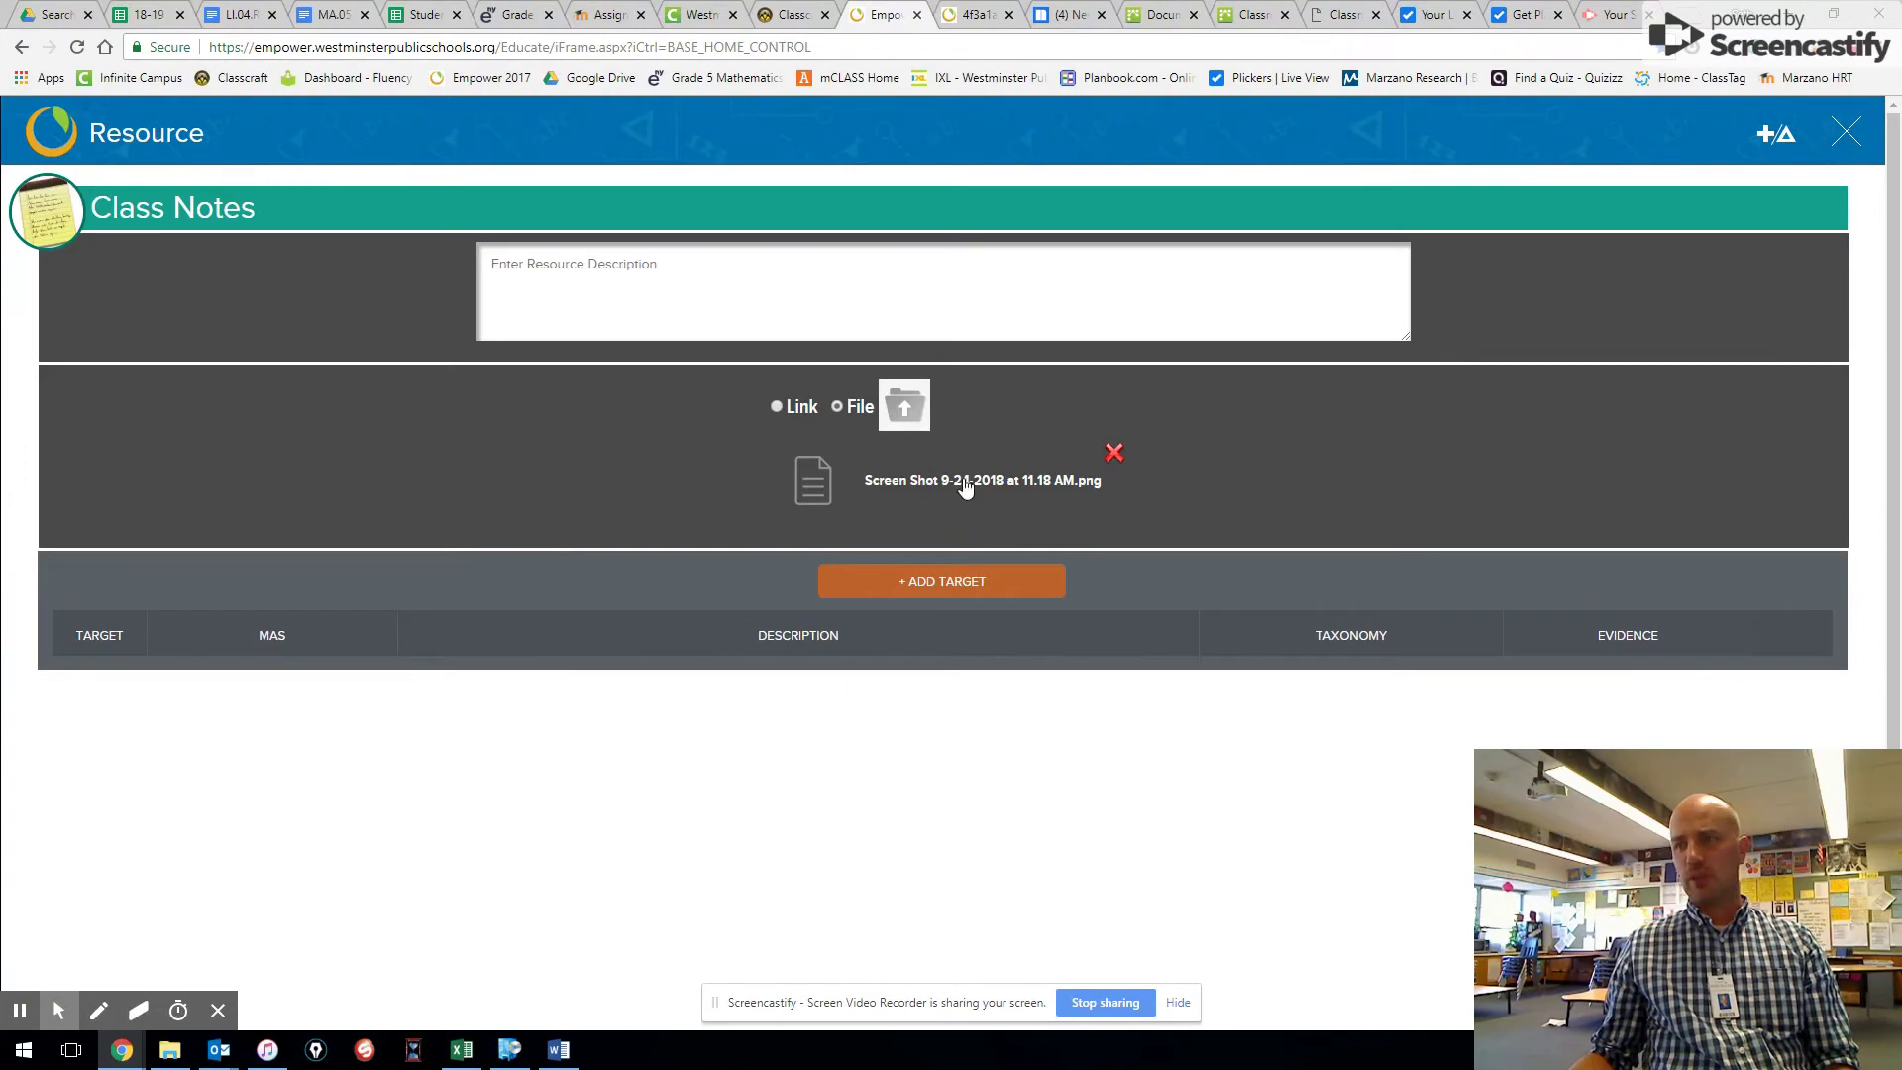
click(967, 485)
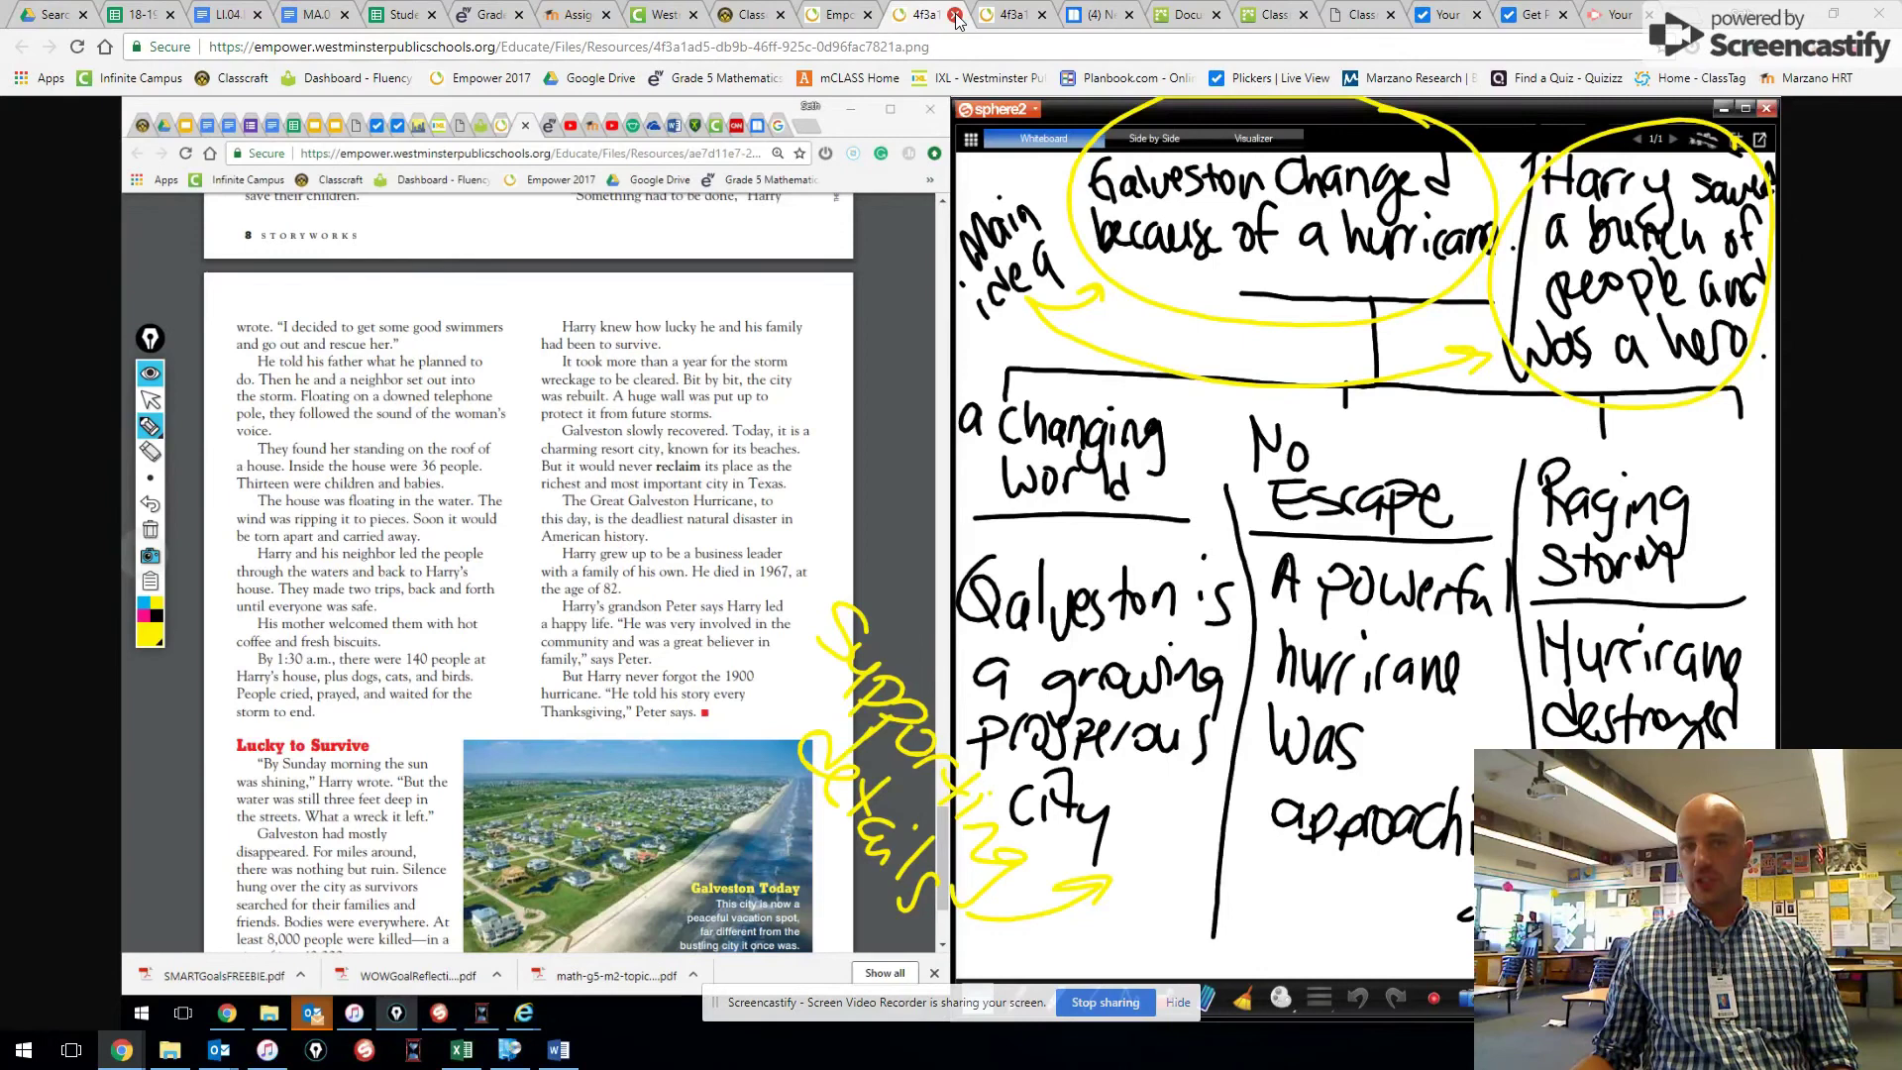
Close the screenshot and Class Notes resource, then switch to the Instructional Model document in Word.
click(954, 15)
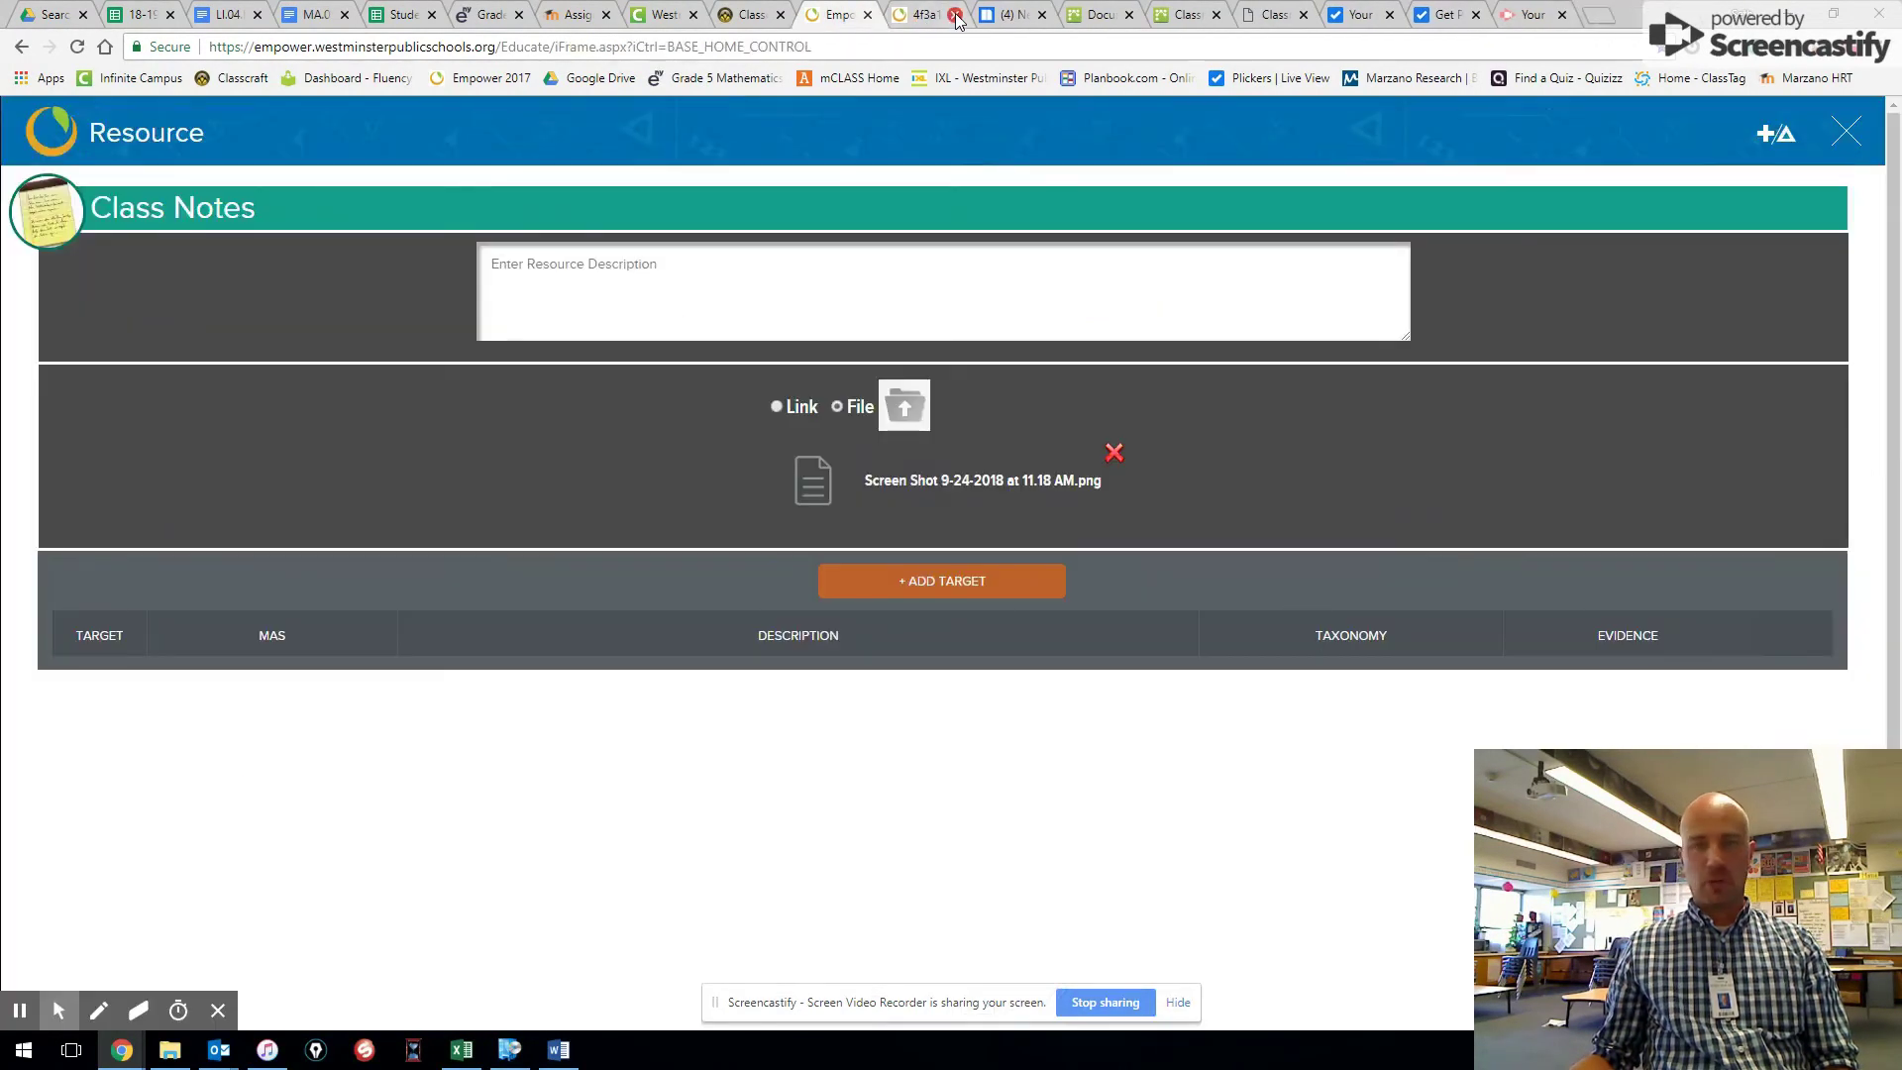
click(1848, 134)
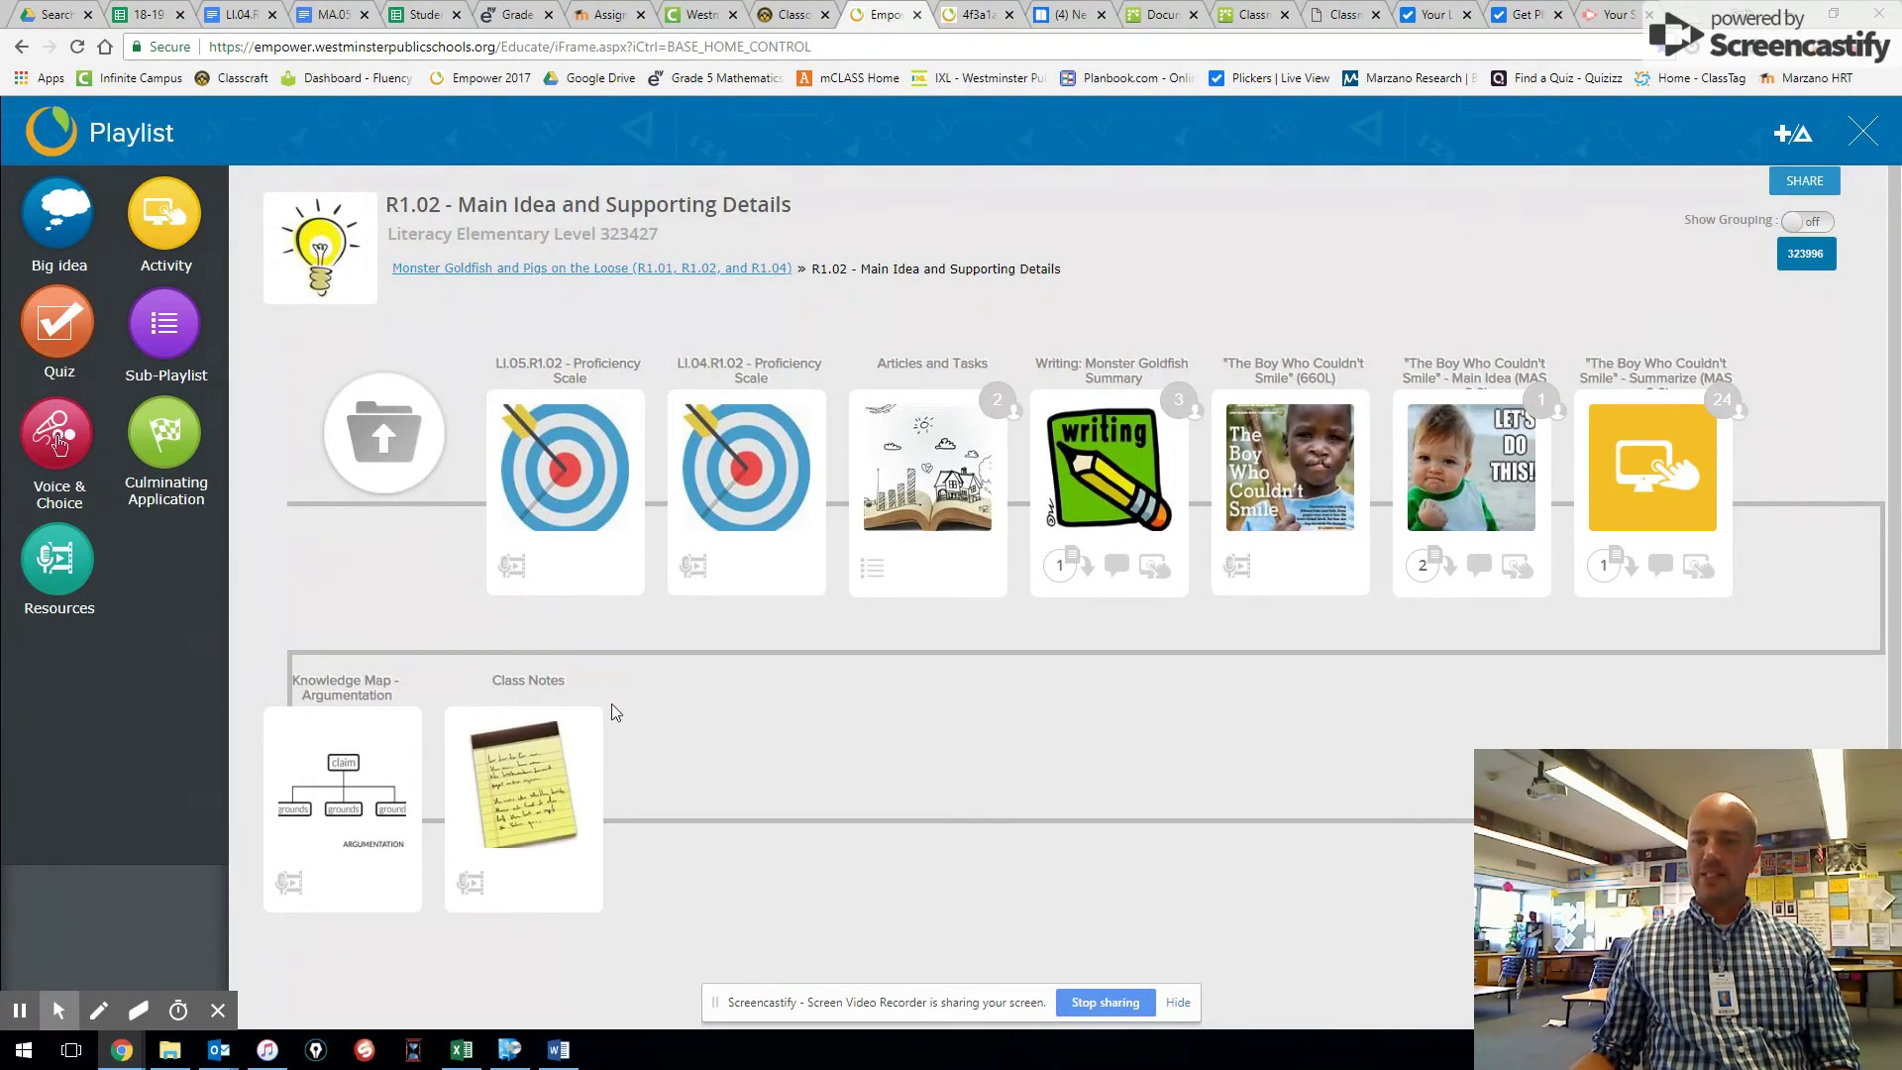
click(559, 1049)
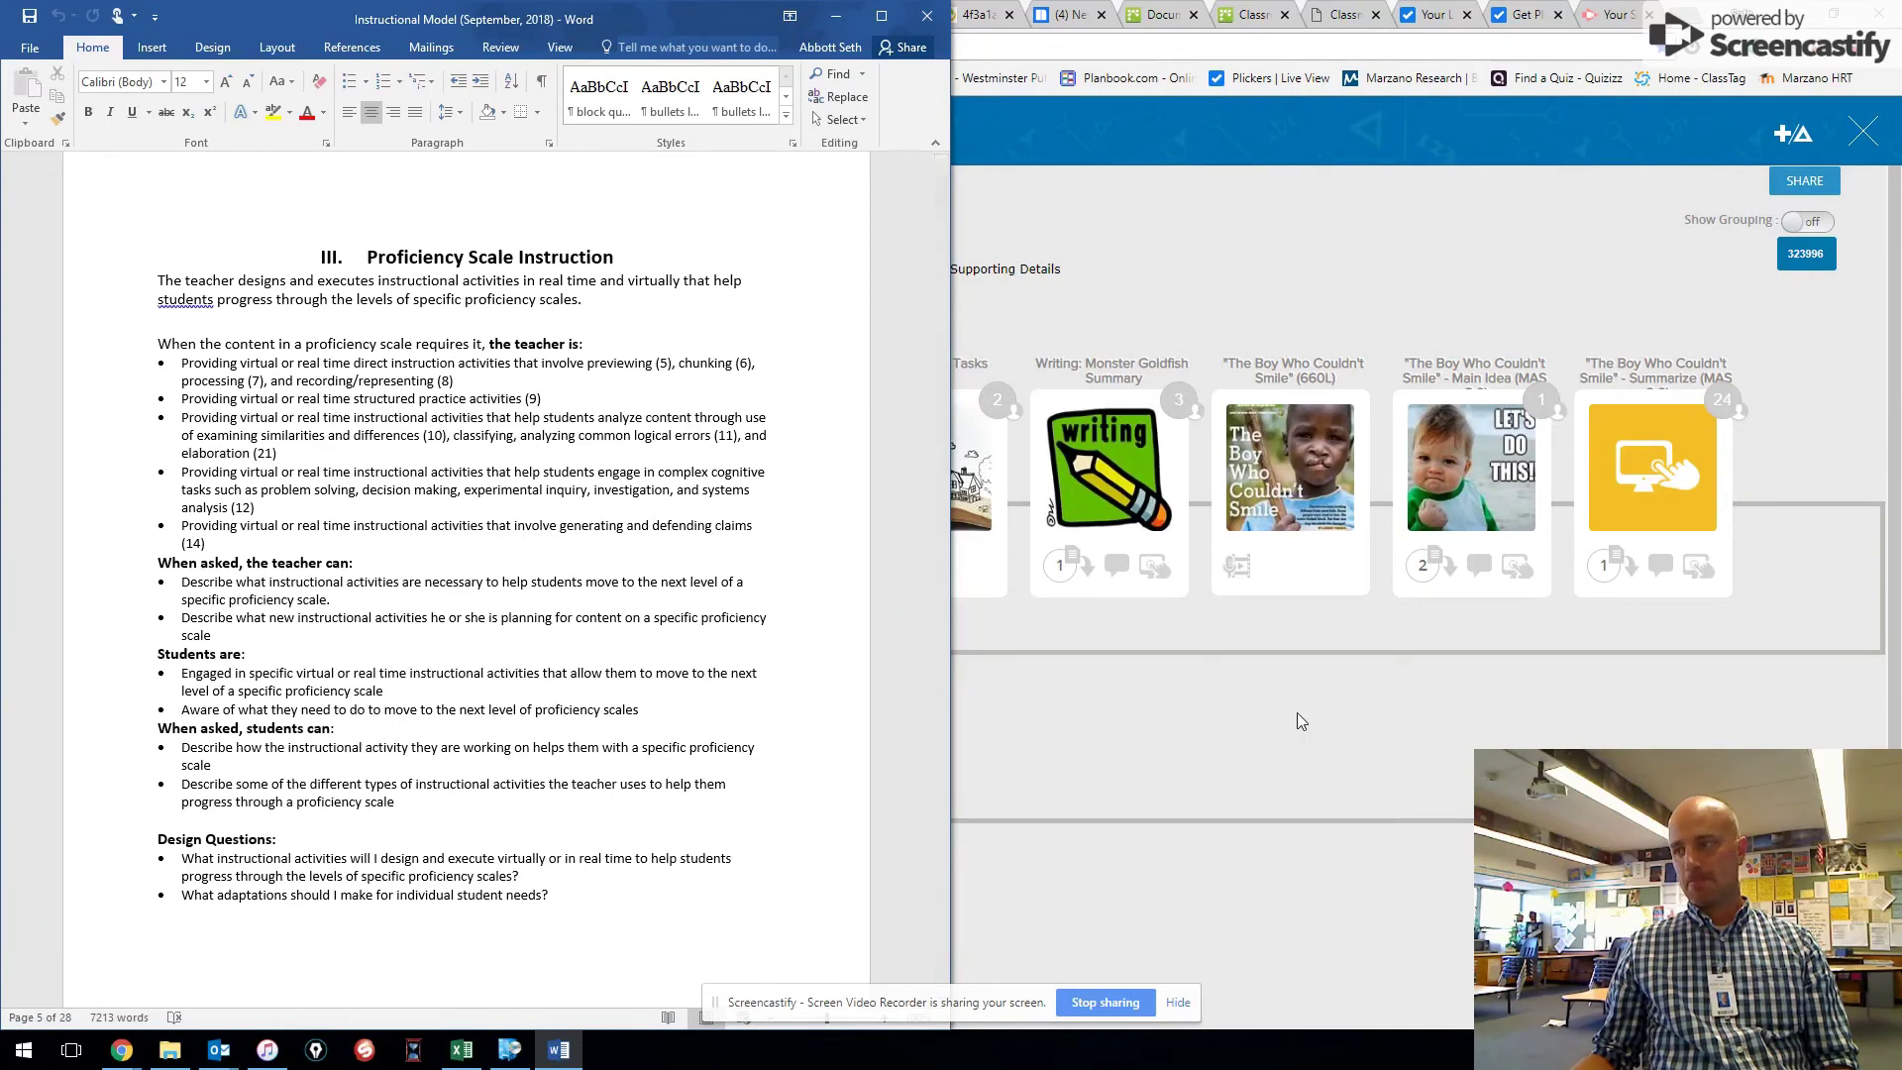
Flip to Chrome and back, then scroll Word down to section IV, General Instruction.
click(1256, 741)
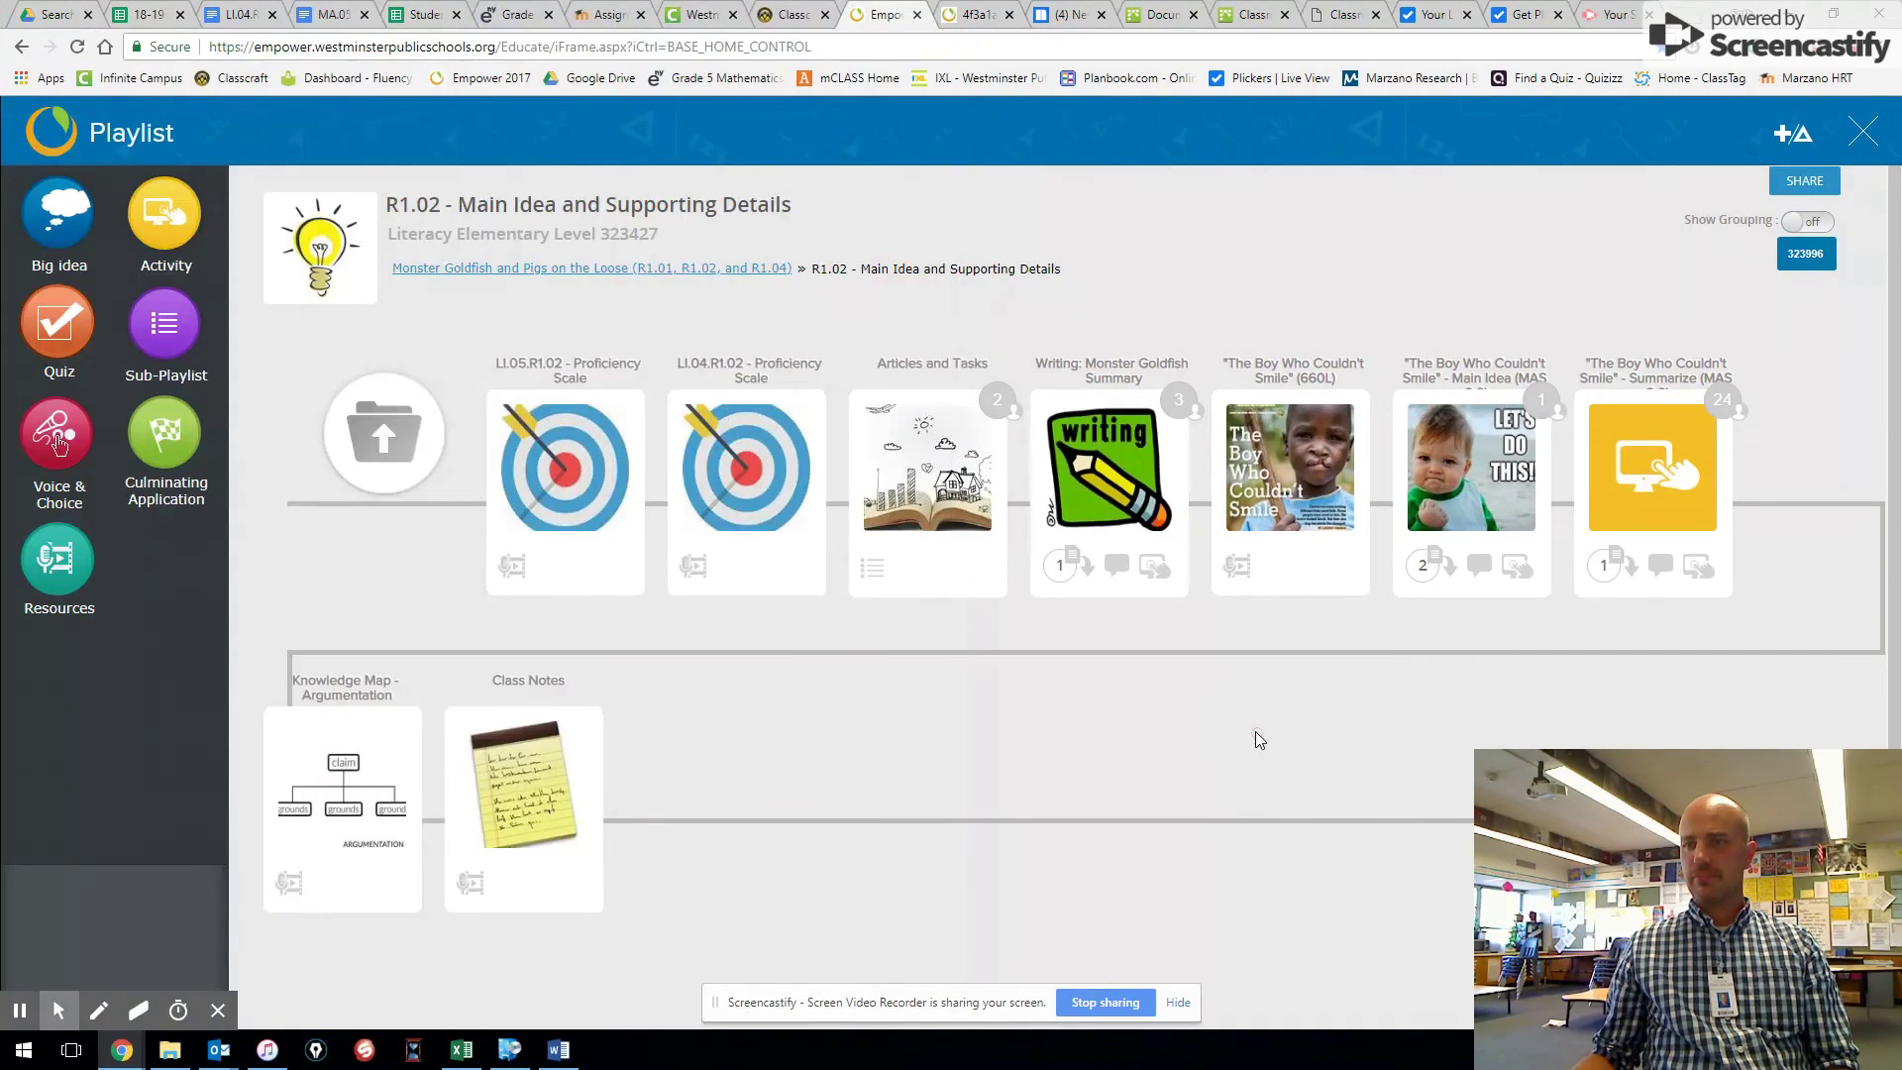
click(558, 1050)
scroll(469, 485, down, 18)
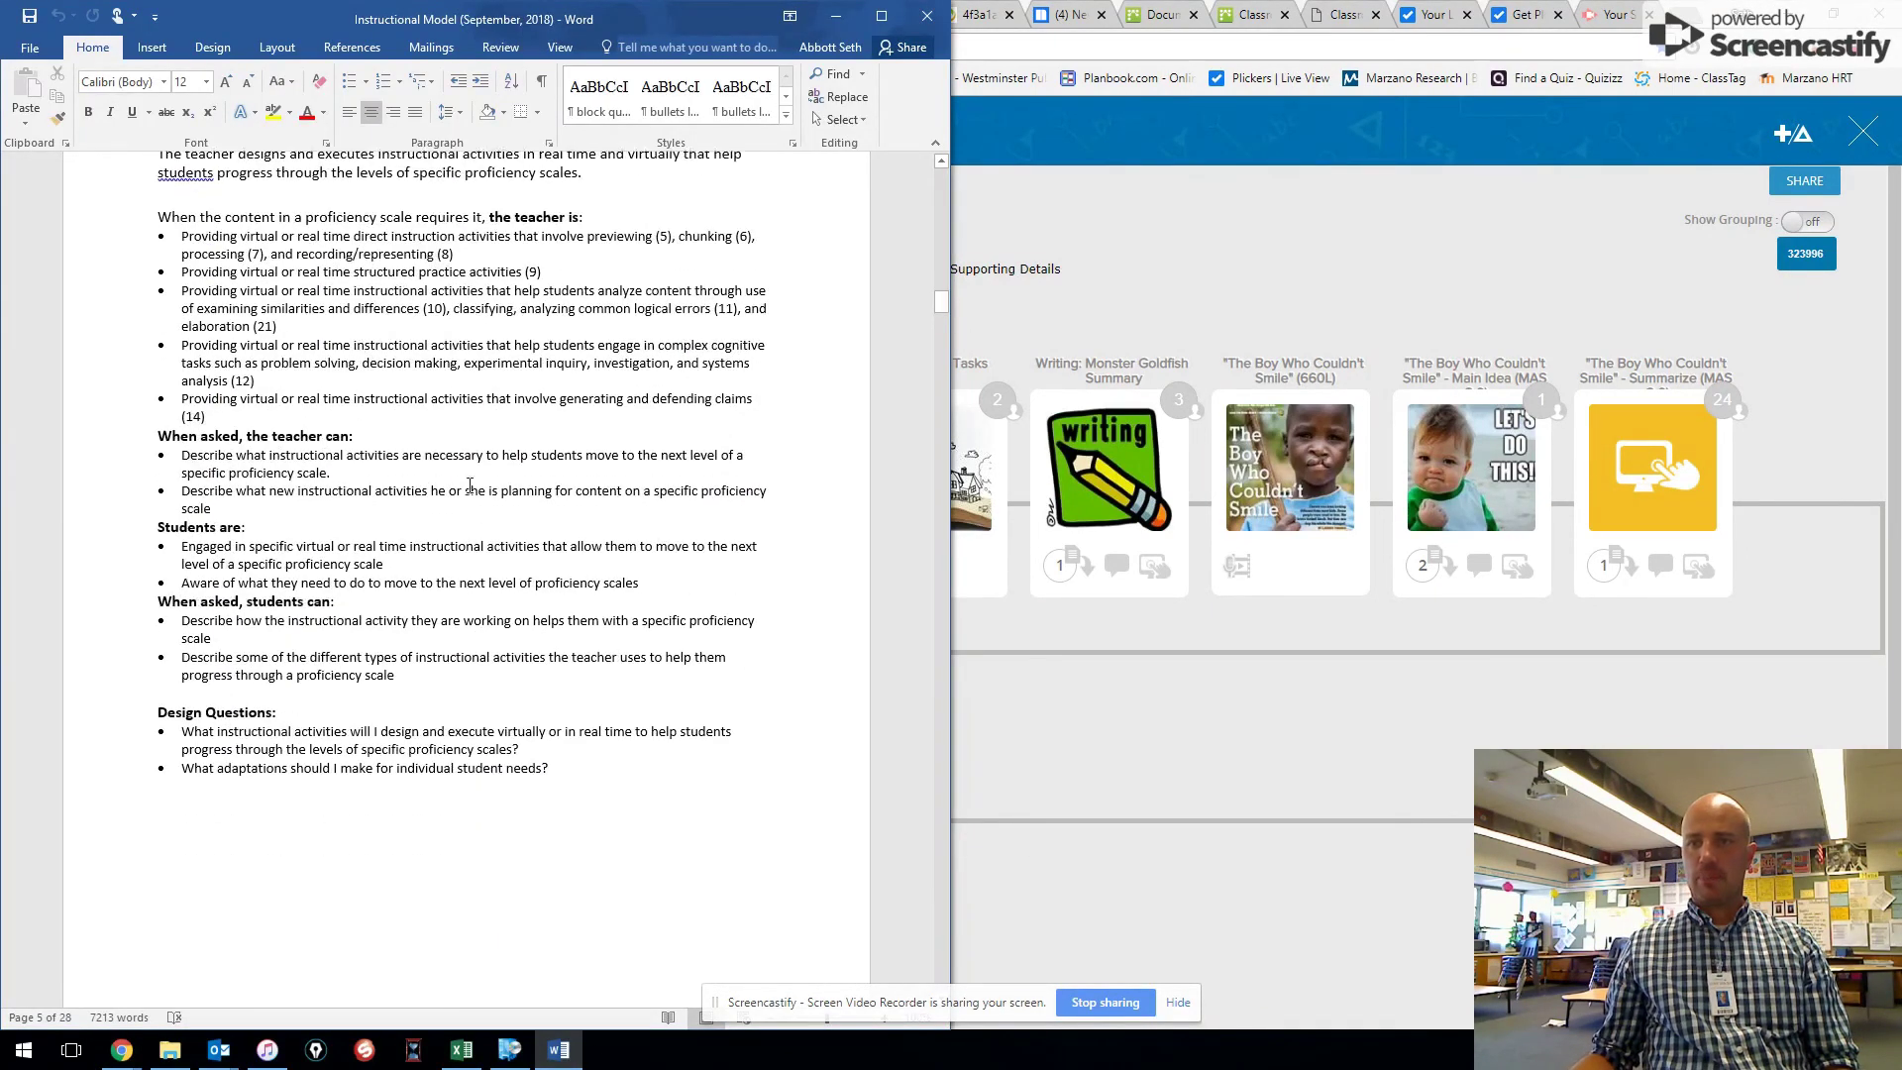
scroll(469, 485, down, 1)
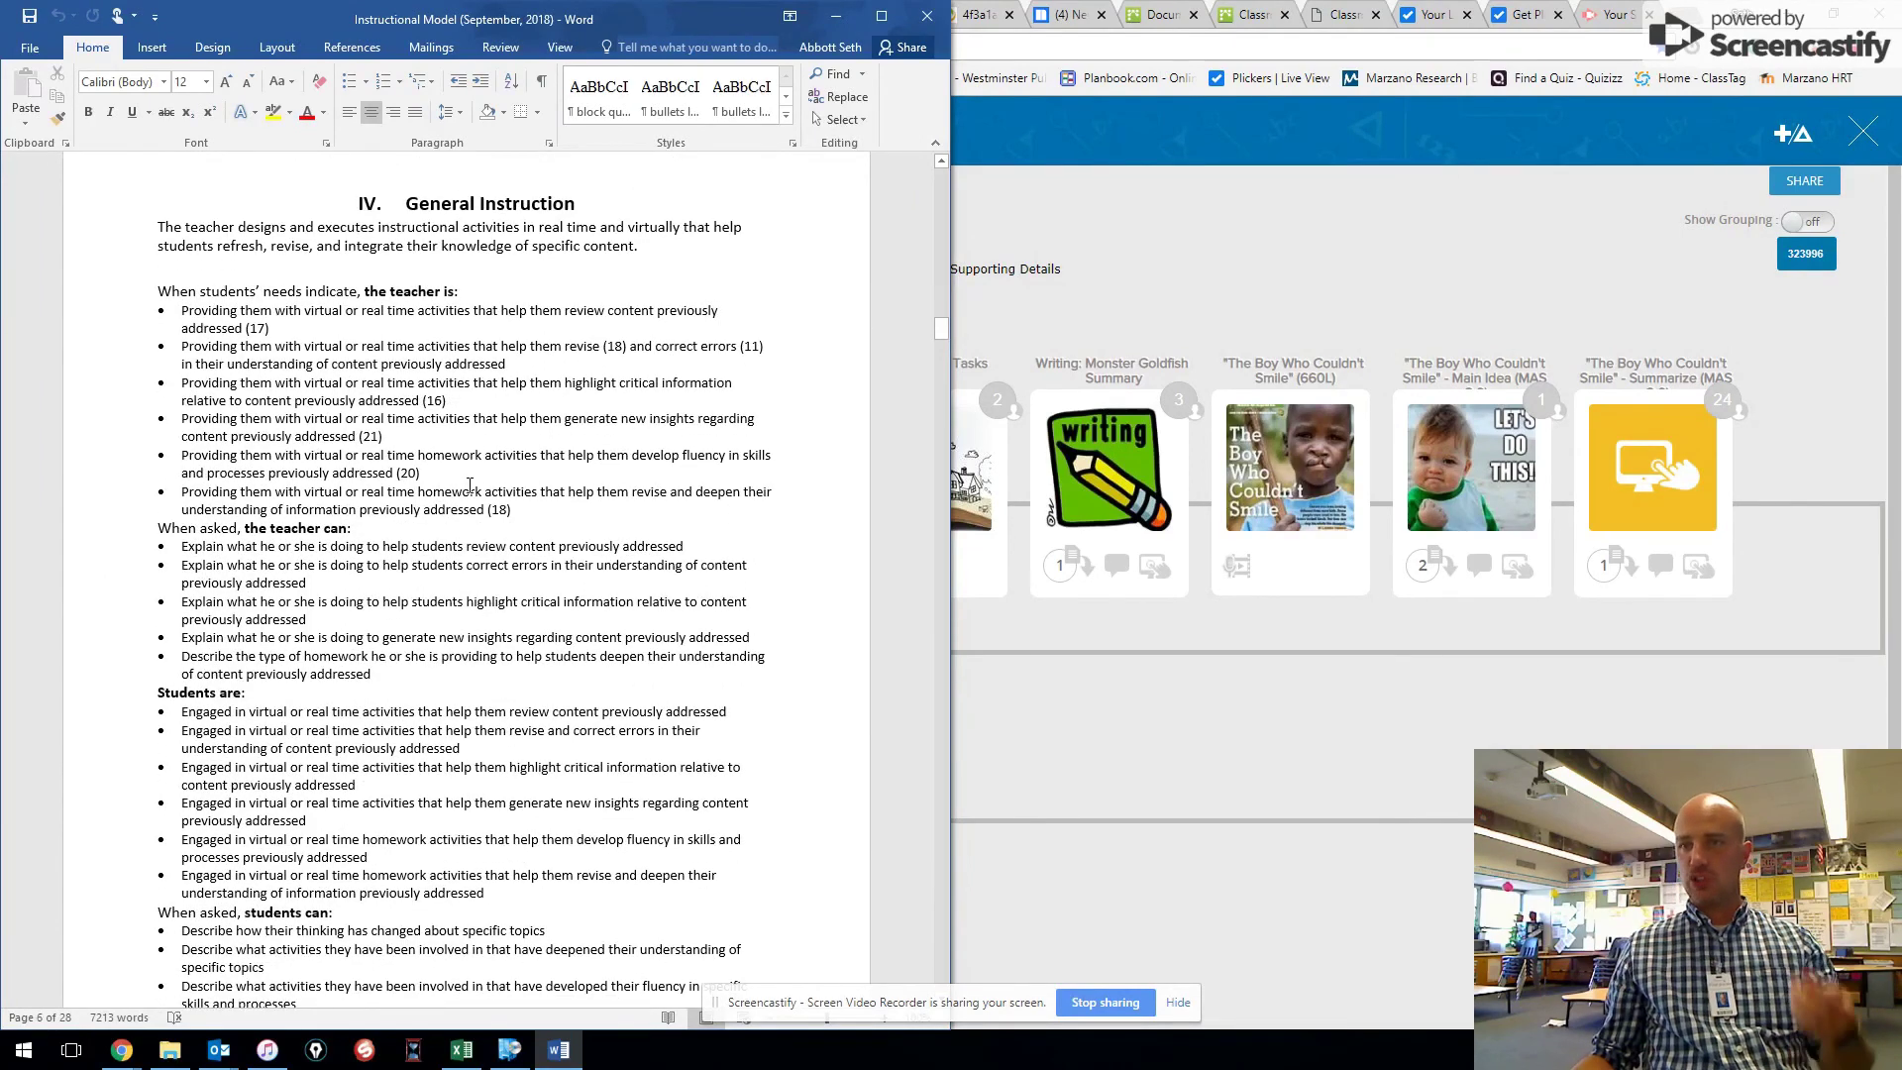